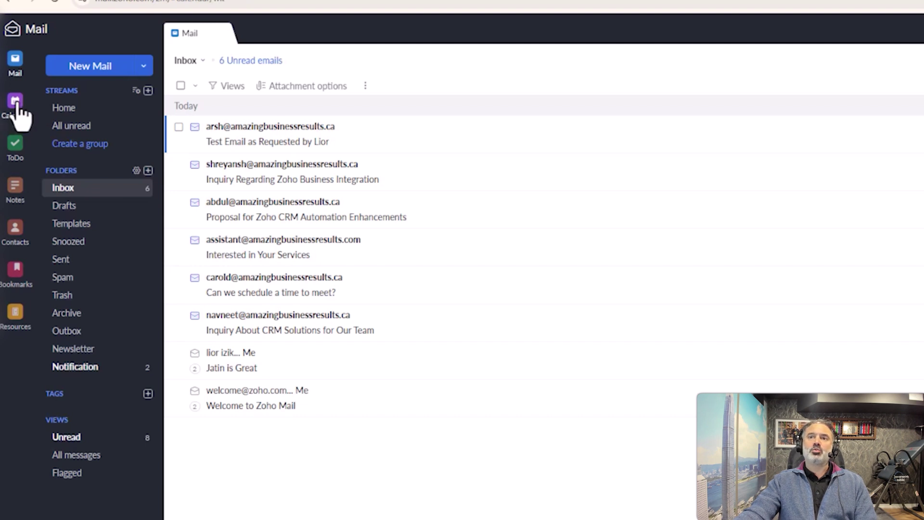
- Open the Feb 9–15, 2025 calendar week and discard a draft Monday event after viewing conference options
{"action": "left_click", "coordinate": [16, 103]}
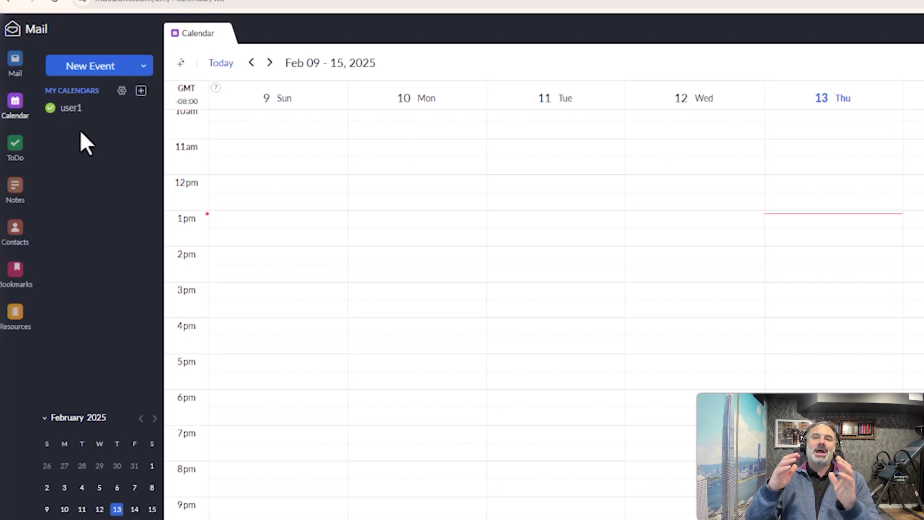
{"action": "left_click", "coordinate": [357, 200]}
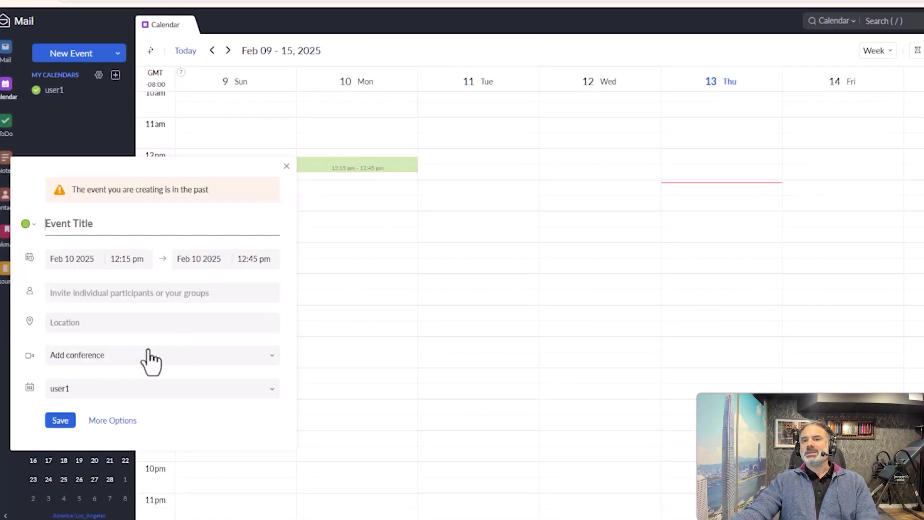
{"action": "left_click", "coordinate": [138, 354]}
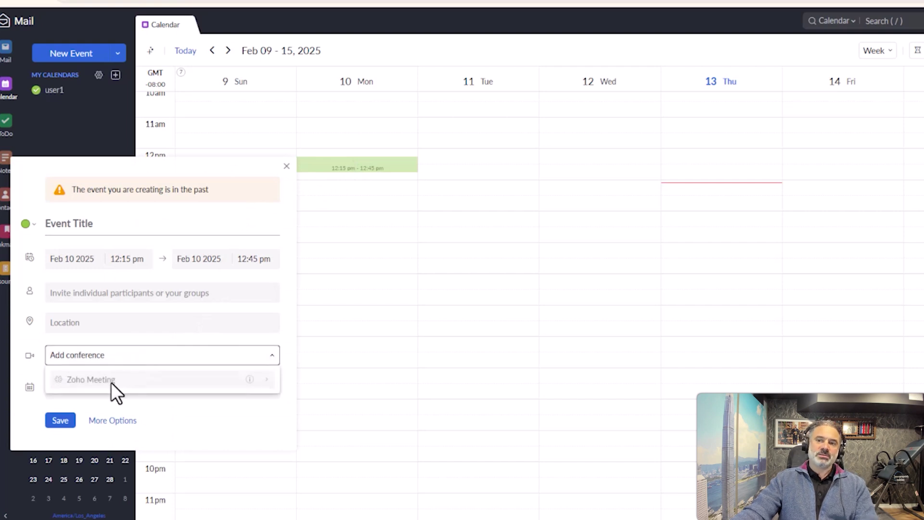
{"action": "left_click", "coordinate": [147, 312]}
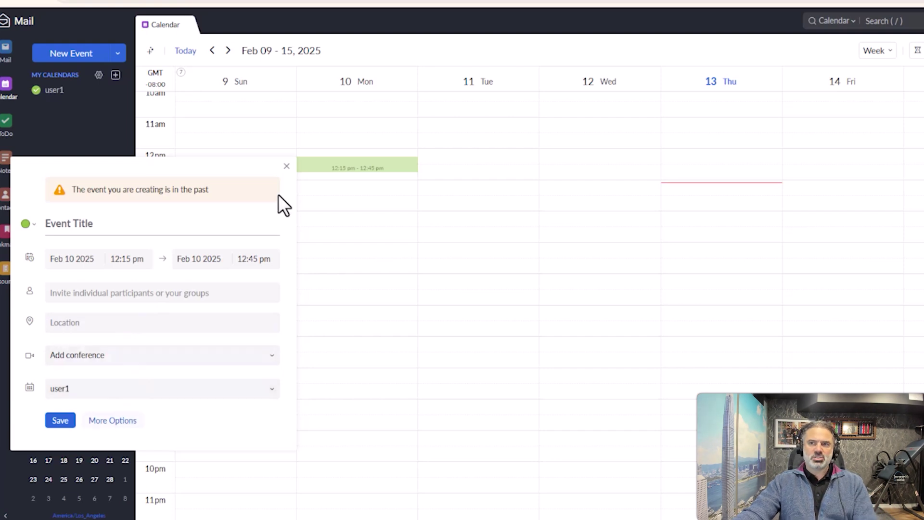
{"action": "left_click", "coordinate": [286, 167]}
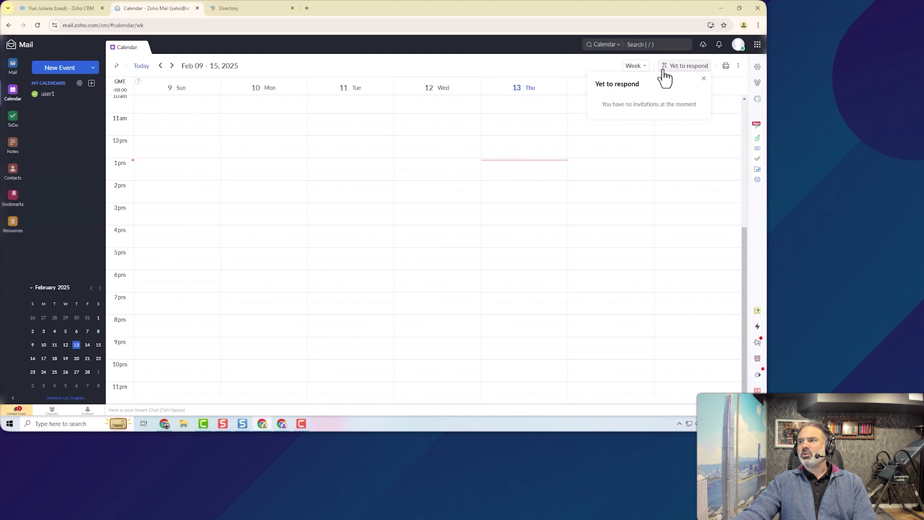
- Switch the calendar view to Work week, then to Agenda
{"action": "left_click", "coordinate": [635, 66]}
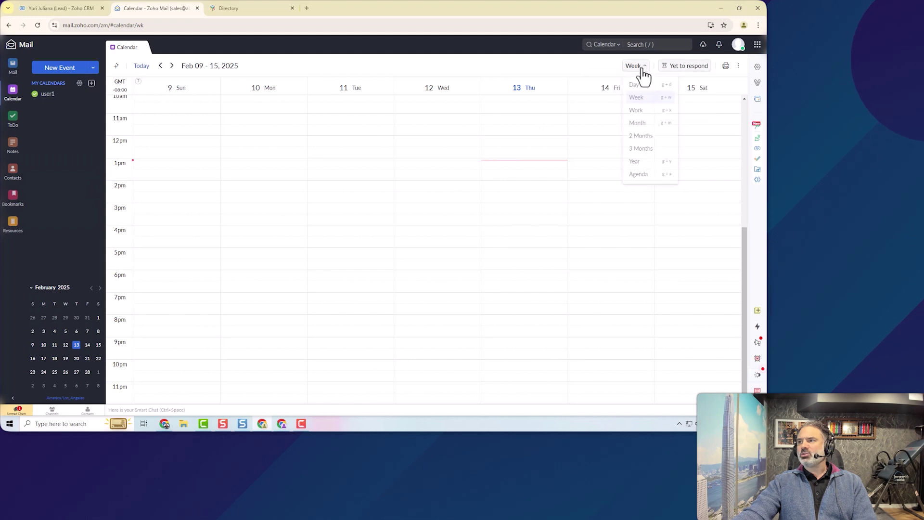
{"action": "left_click", "coordinate": [639, 120]}
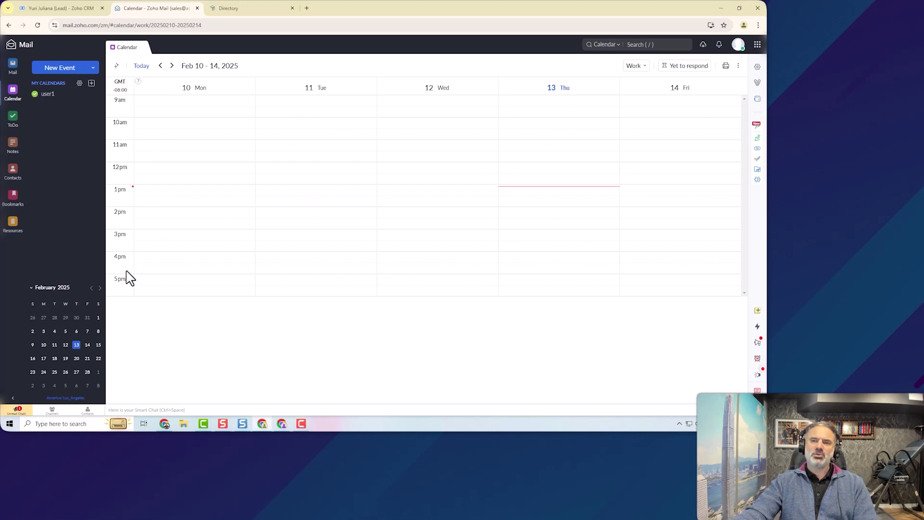
{"action": "left_click", "coordinate": [643, 71]}
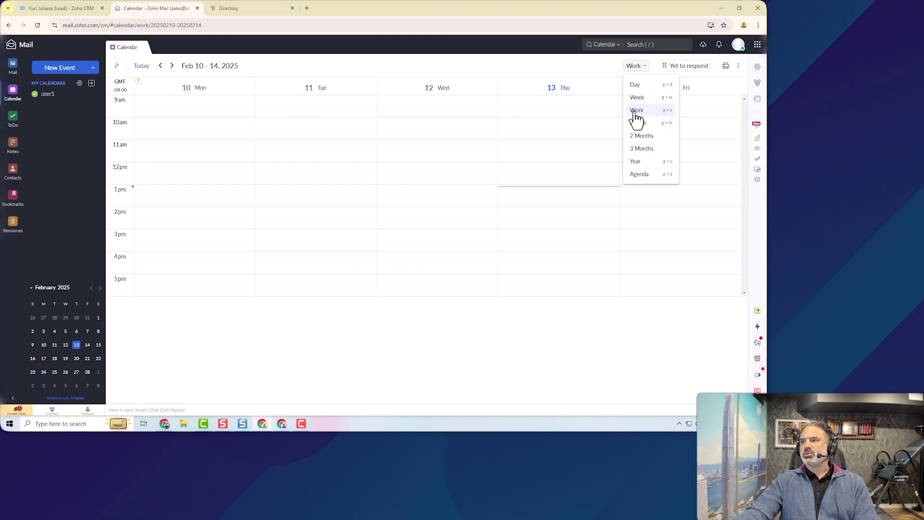
{"action": "left_click", "coordinate": [642, 174]}
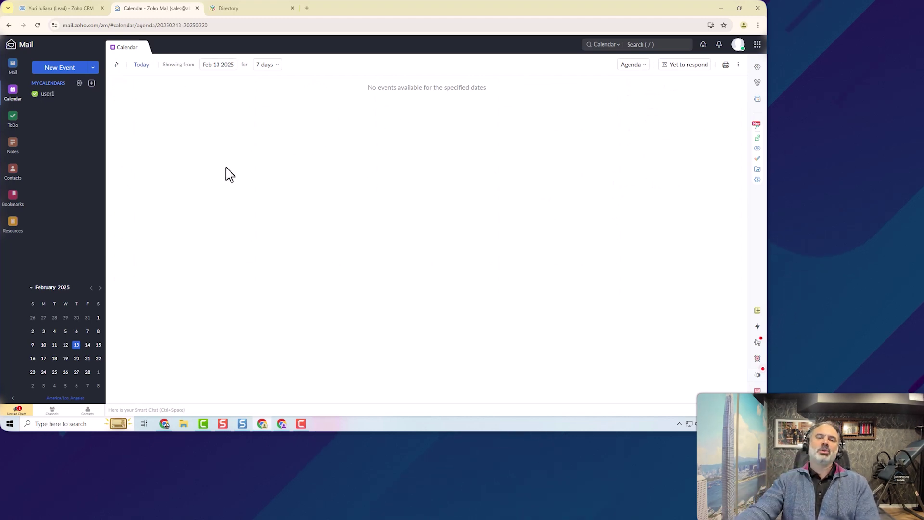
- Add a 'wash my car' task due today in ToDo and switch to Unified view
{"action": "left_click", "coordinate": [13, 115]}
{"action": "type", "text": "wash my"}
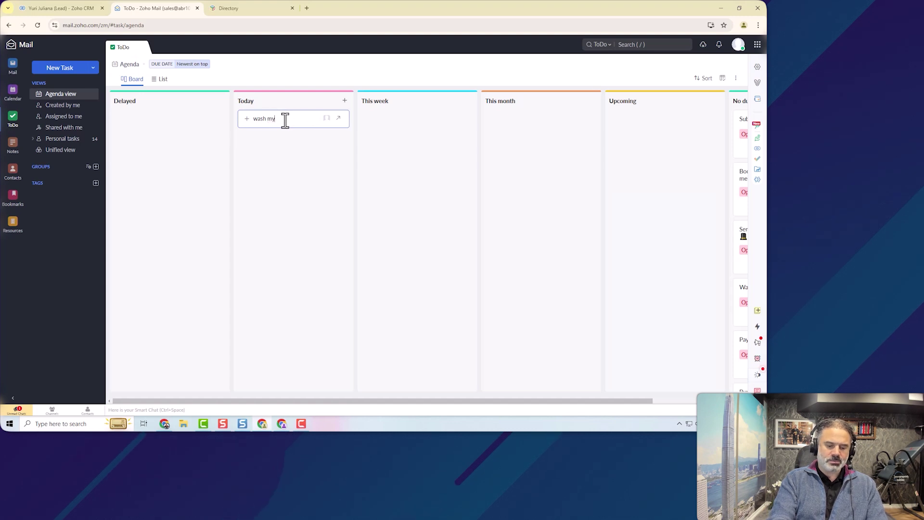
{"action": "key", "text": "Return"}
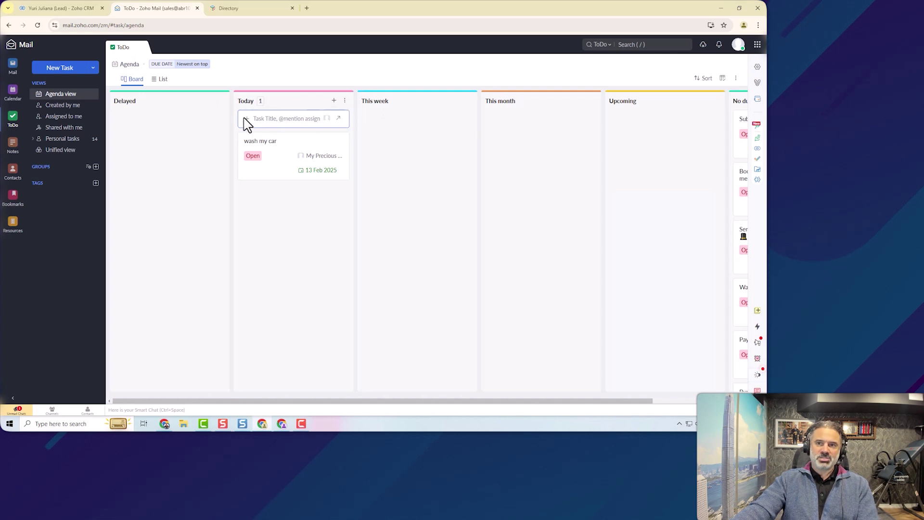
{"action": "left_click", "coordinate": [60, 149]}
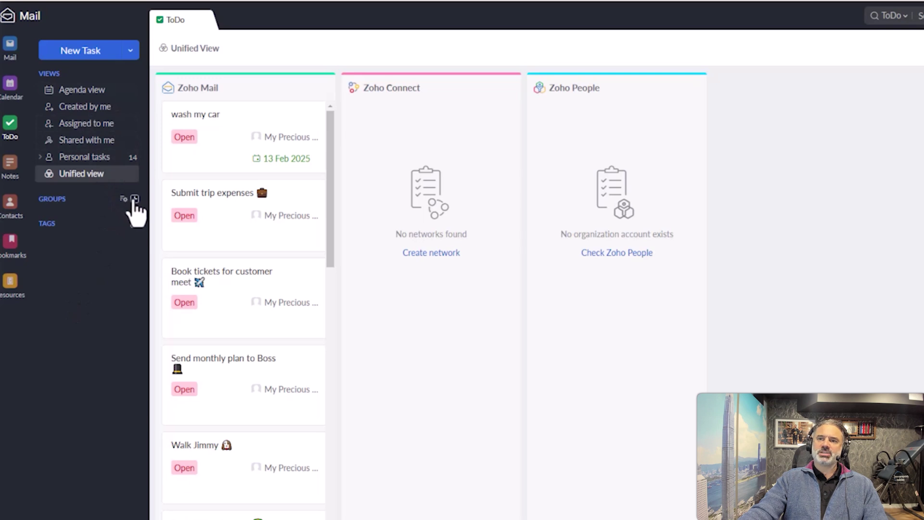
{"action": "left_click", "coordinate": [134, 199]}
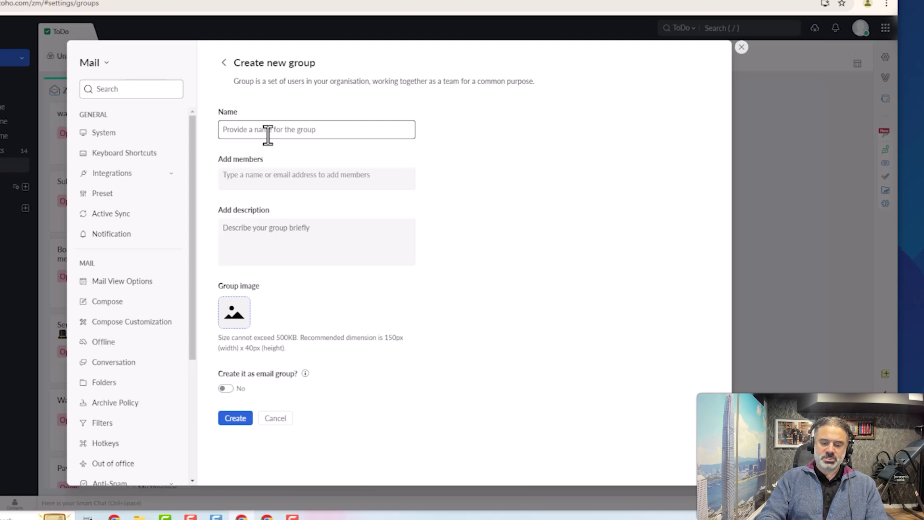
{"action": "left_click", "coordinate": [268, 129]}
{"action": "type", "text": "Jessie / Lior Follow-u"}
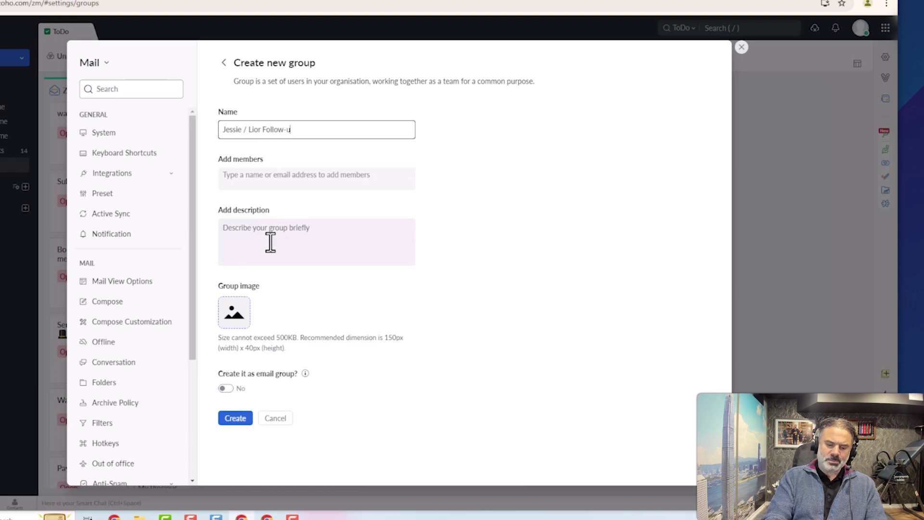
{"action": "type", "text": "ps"}
{"action": "left_click", "coordinate": [311, 179]}
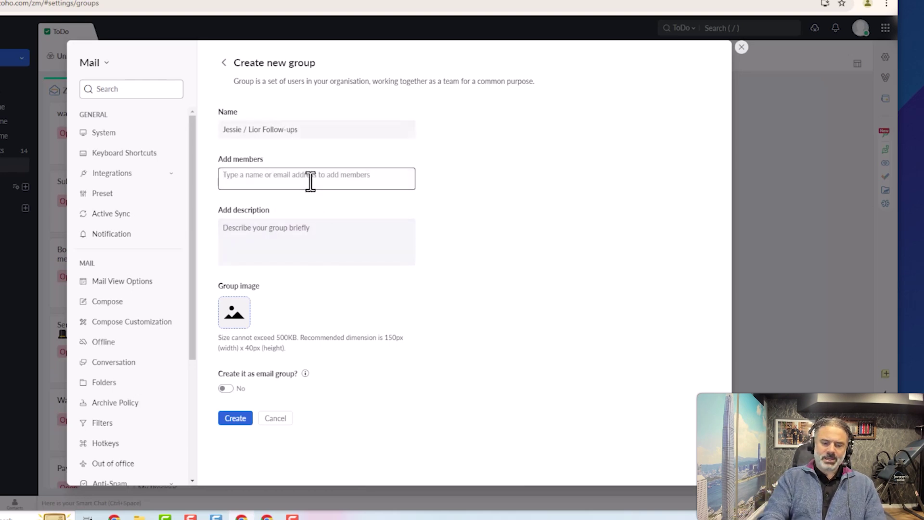
{"action": "type", "text": "jess"}
{"action": "left_click", "coordinate": [270, 202]}
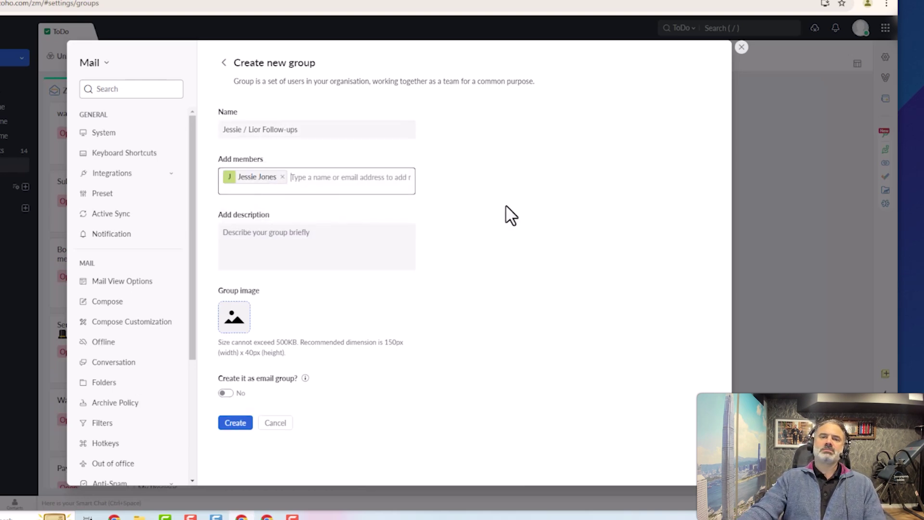
{"action": "left_click", "coordinate": [235, 423]}
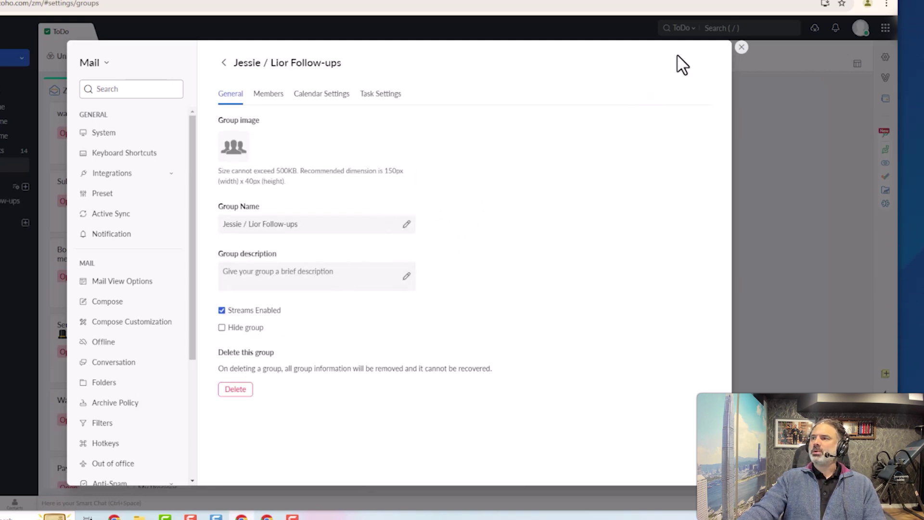
{"action": "left_click", "coordinate": [741, 48]}
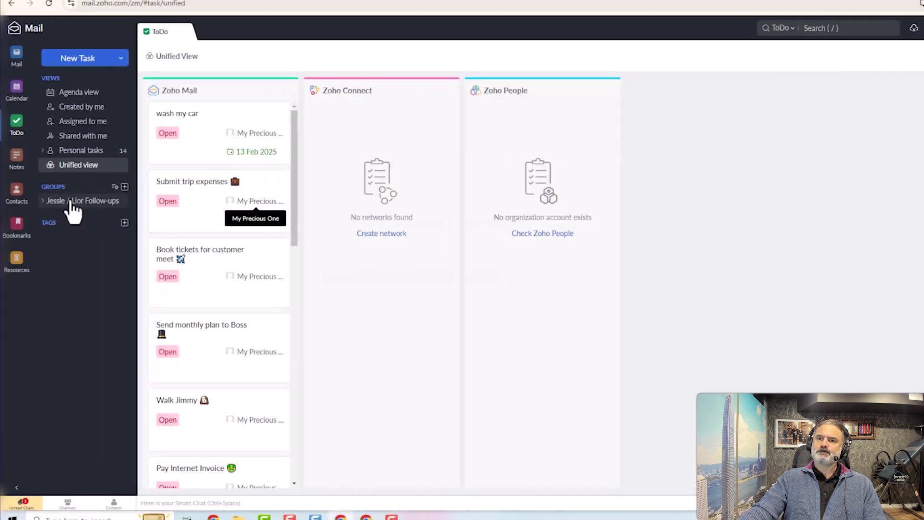
- On the Jessie / Lior Follow-ups board, add categories New, On Hold and Completed
{"action": "left_click", "coordinate": [73, 202]}
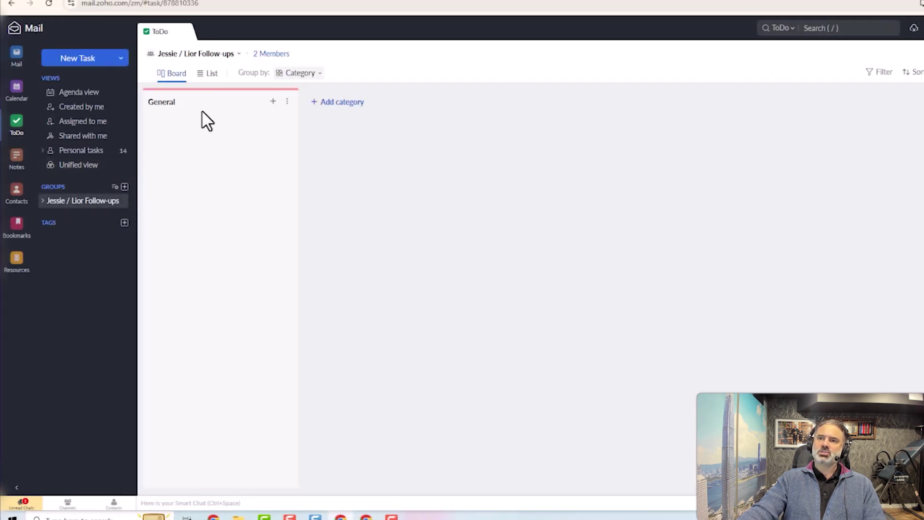
{"action": "left_click", "coordinate": [334, 102]}
{"action": "type", "text": "Pe"}
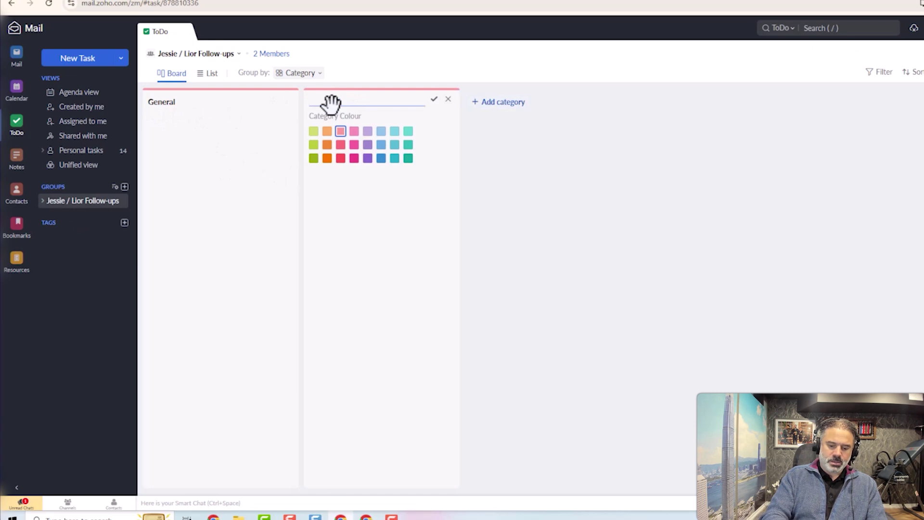
{"action": "type", "text": "New"}
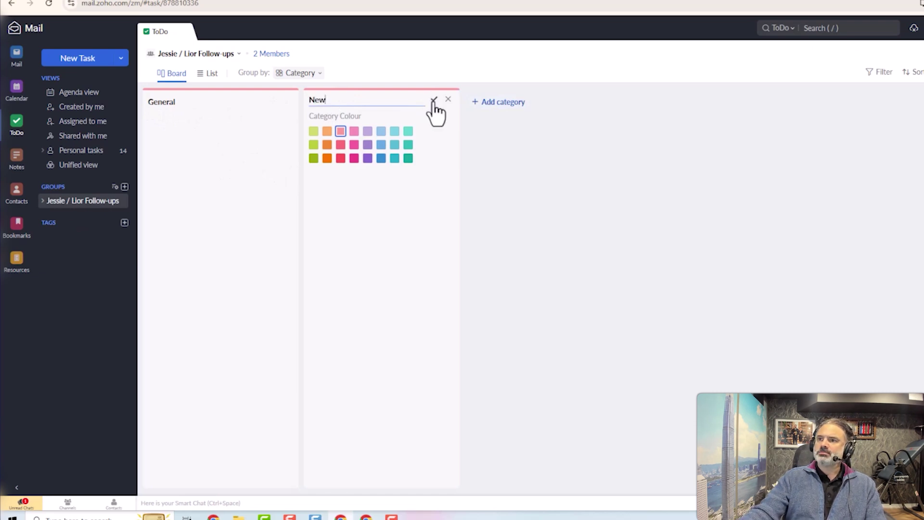
{"action": "left_click", "coordinate": [434, 101]}
{"action": "left_click", "coordinate": [498, 102]}
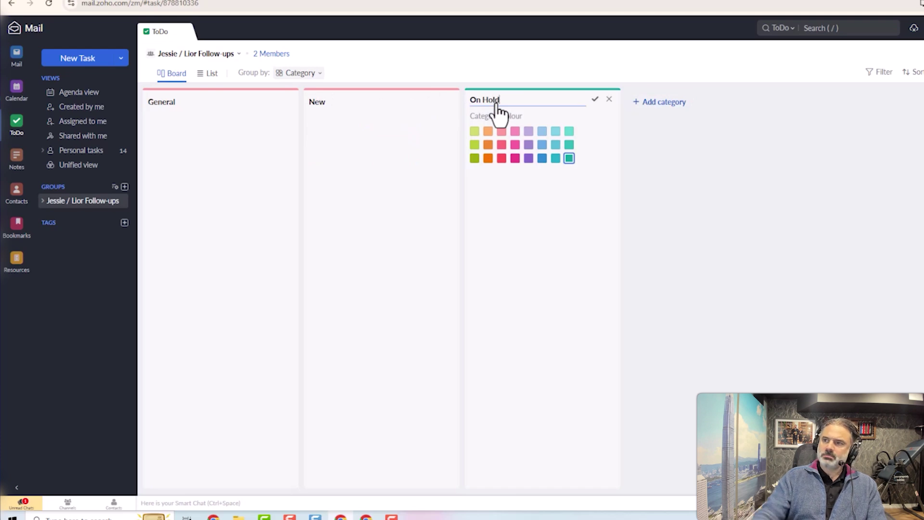
{"action": "left_click", "coordinate": [595, 99]}
{"action": "left_click", "coordinate": [658, 102]}
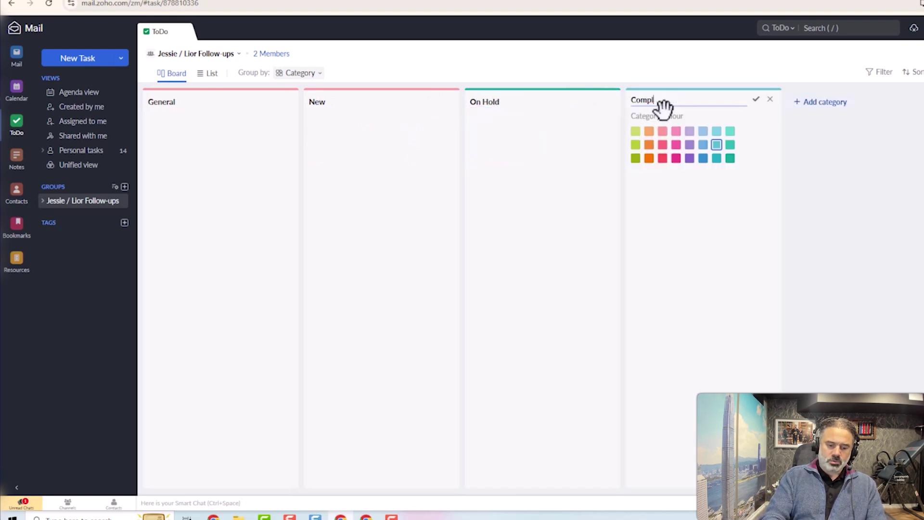
{"action": "left_click", "coordinate": [756, 99]}
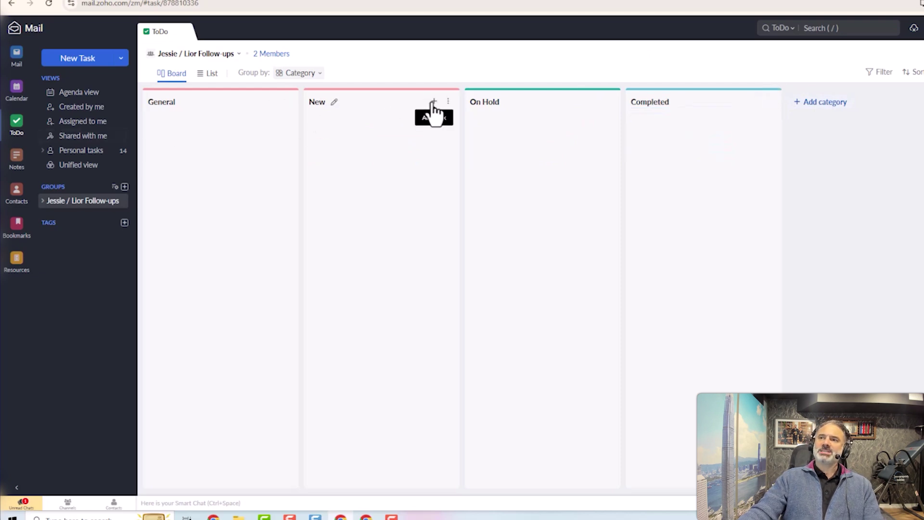
{"action": "left_click", "coordinate": [434, 102]}
{"action": "type", "text": "Wash my car2"}
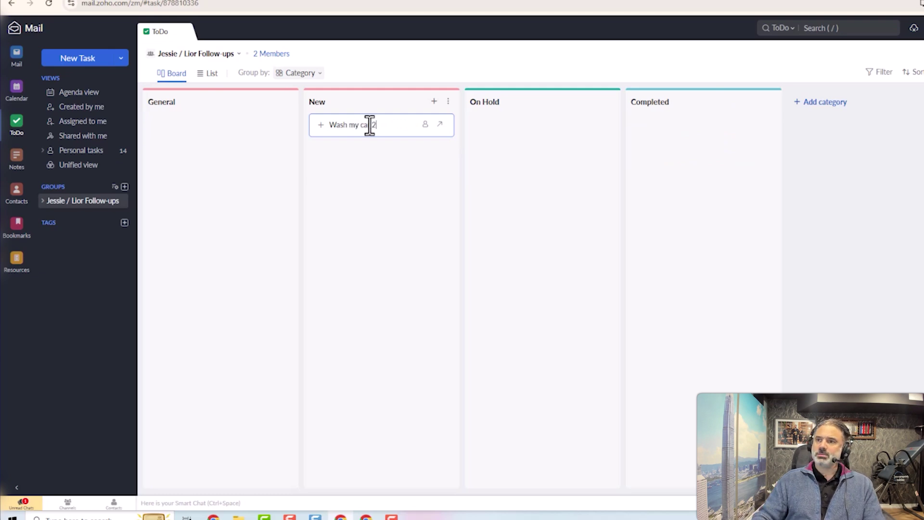
{"action": "key", "text": "Return"}
{"action": "left_click", "coordinate": [440, 181]}
{"action": "mouse_move", "coordinate": [381, 173]}
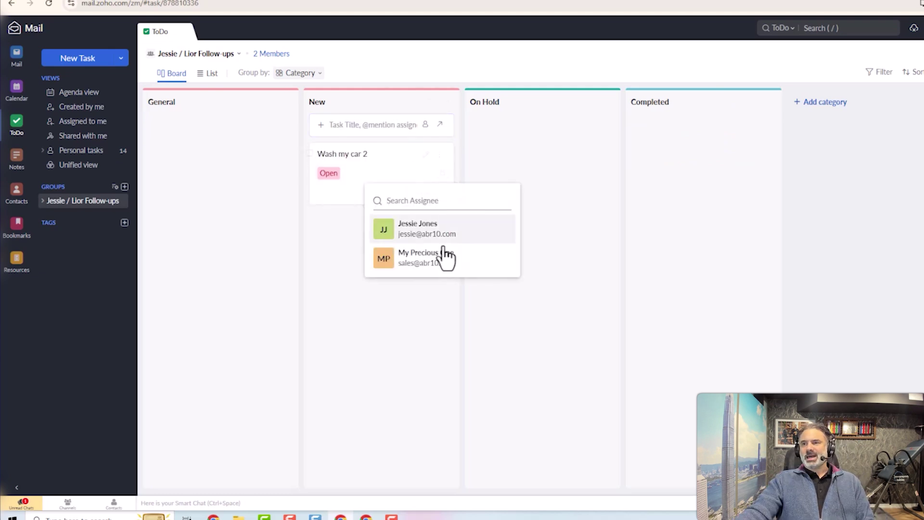
{"action": "left_click", "coordinate": [433, 229]}
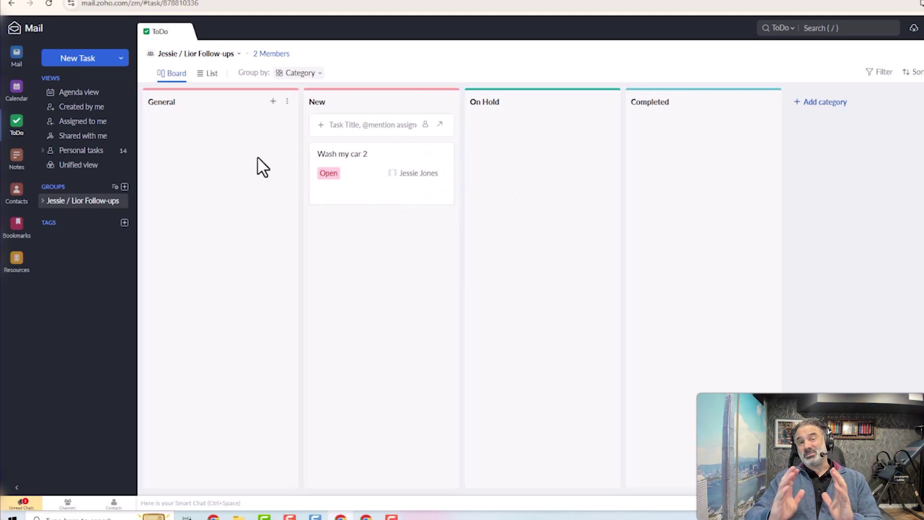
{"action": "left_click", "coordinate": [17, 56]}
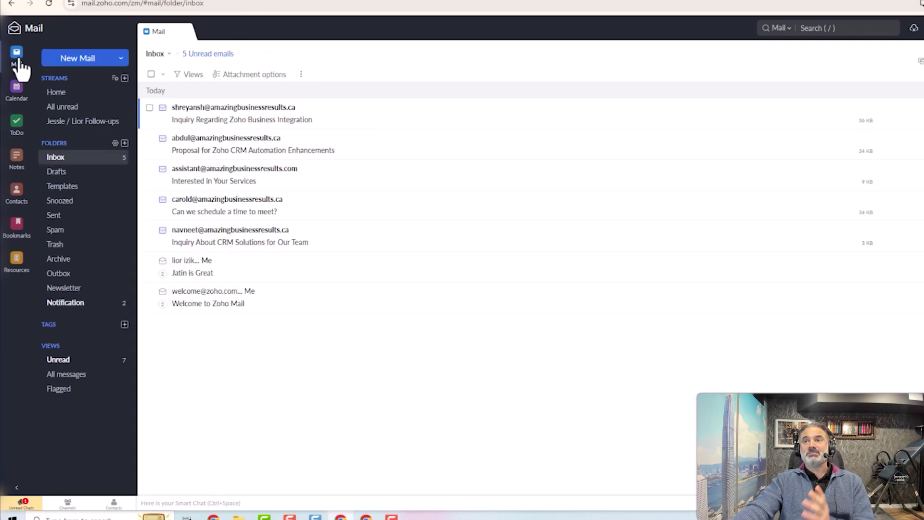
{"action": "left_click", "coordinate": [17, 124]}
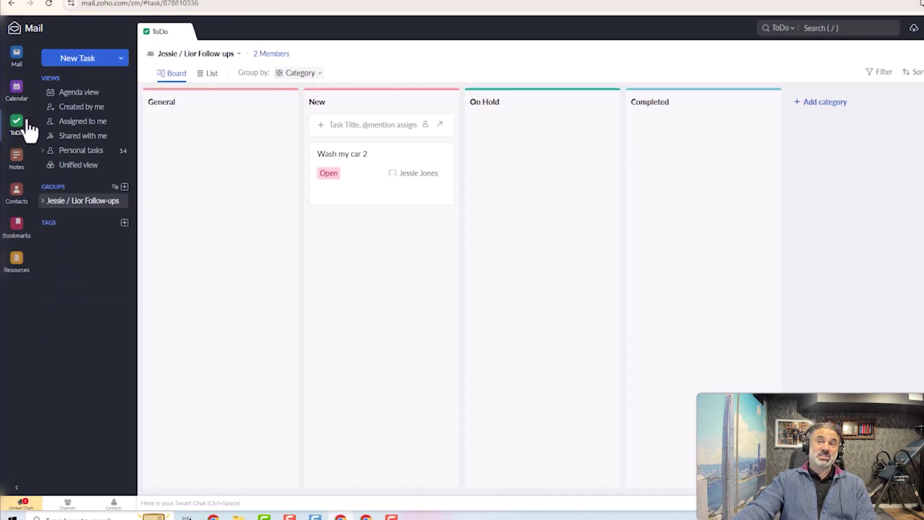
- Save a 'Meeting with Jones' note with the body 'Point 1'
{"action": "left_click", "coordinate": [16, 159]}
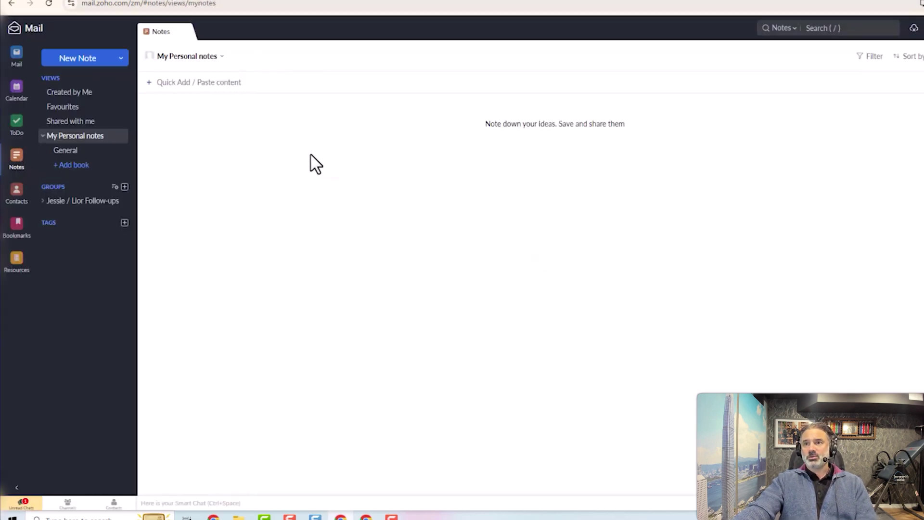
{"action": "left_click", "coordinate": [109, 58]}
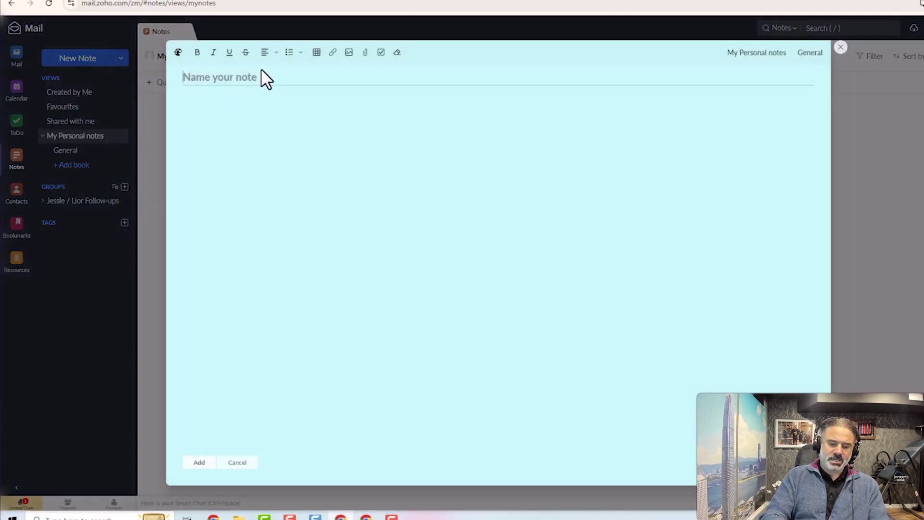
{"action": "type", "text": "Meeting with "}
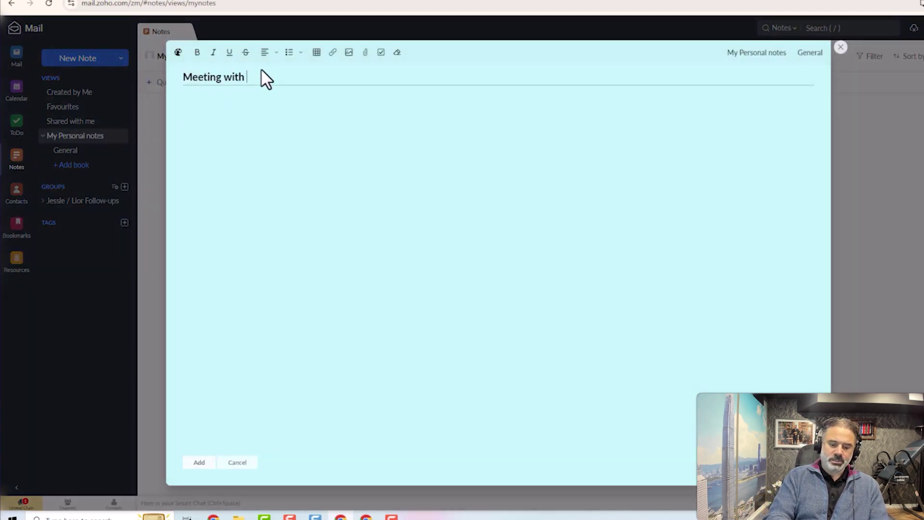
{"action": "type", "text": "Jones"}
{"action": "left_click", "coordinate": [271, 98]}
{"action": "type", "text": "Point 1"}
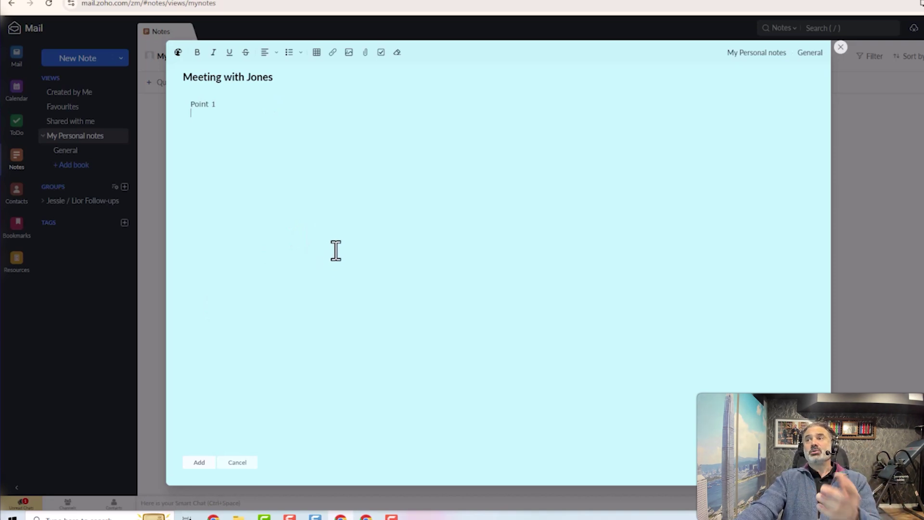
{"action": "left_click", "coordinate": [197, 462]}
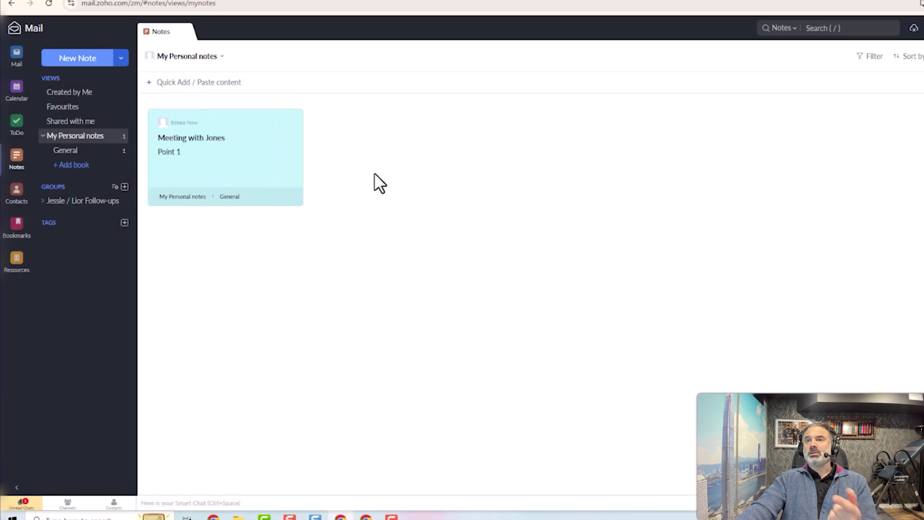
- Invite the suggested colleague to the Meeting with Jones note, then close the note
{"action": "left_click", "coordinate": [231, 155]}
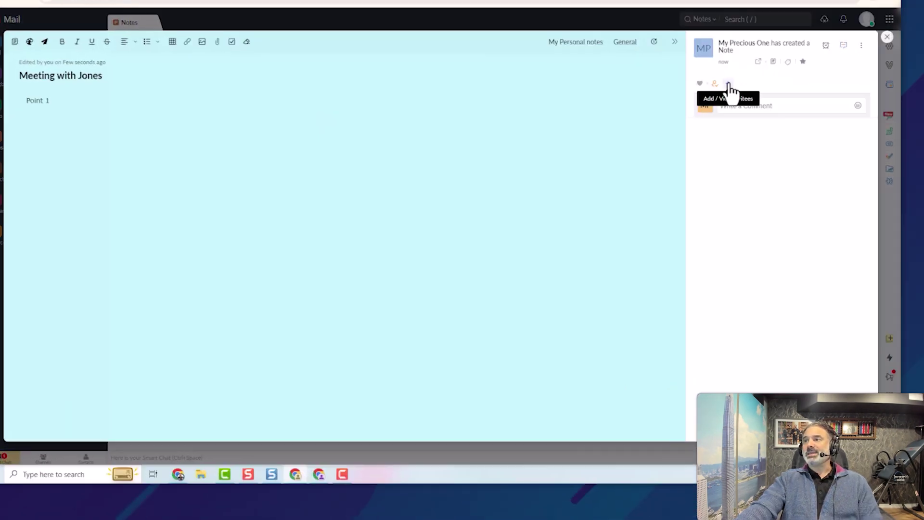
{"action": "left_click", "coordinate": [729, 91]}
{"action": "type", "text": "jess"}
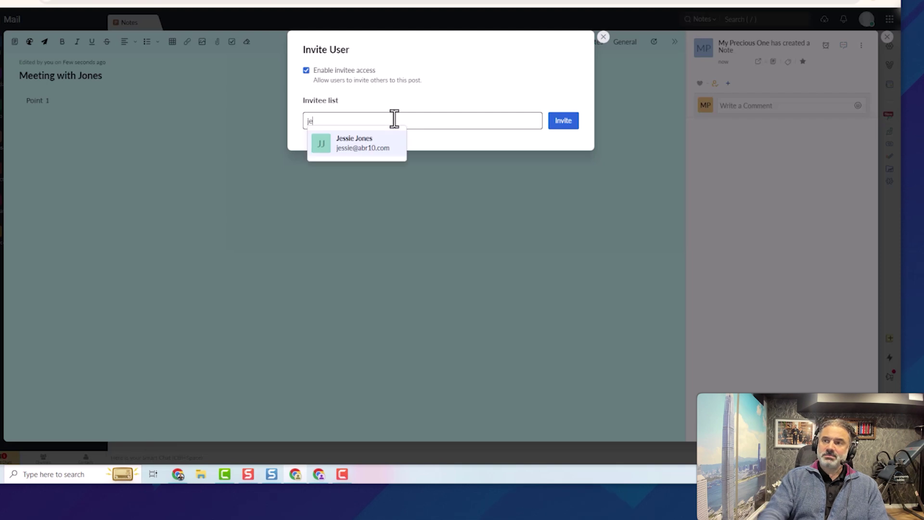
{"action": "left_click", "coordinate": [371, 144]}
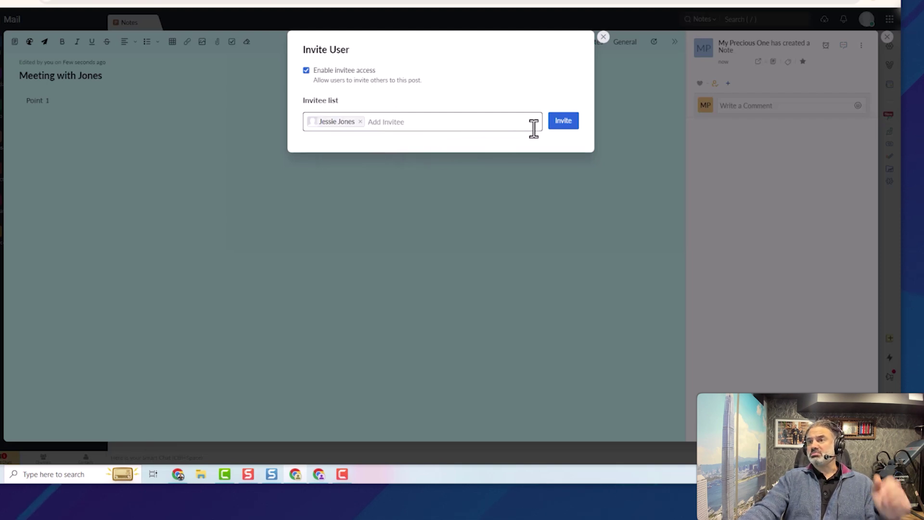
{"action": "left_click", "coordinate": [563, 122]}
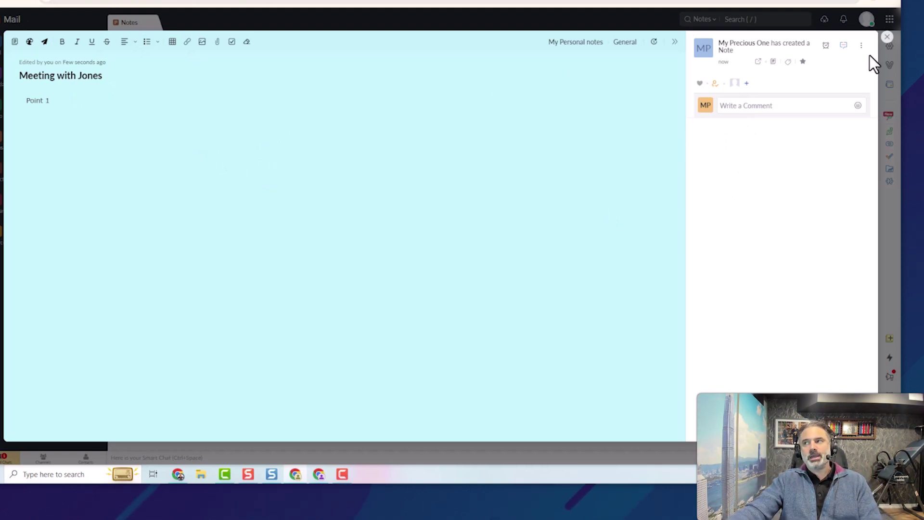
{"action": "left_click", "coordinate": [887, 37]}
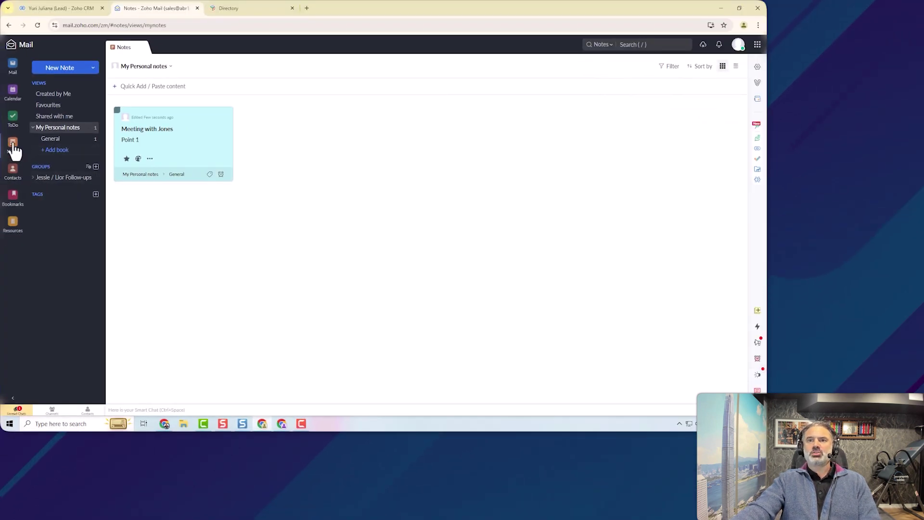
- Browse Contacts, then open the empty General collection under Bookmarks
{"action": "left_click", "coordinate": [12, 172]}
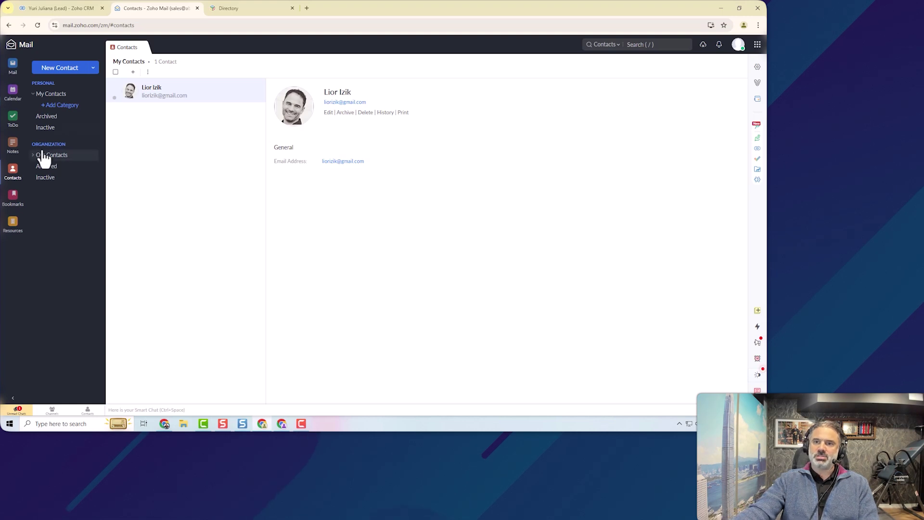
{"action": "left_click", "coordinate": [13, 195]}
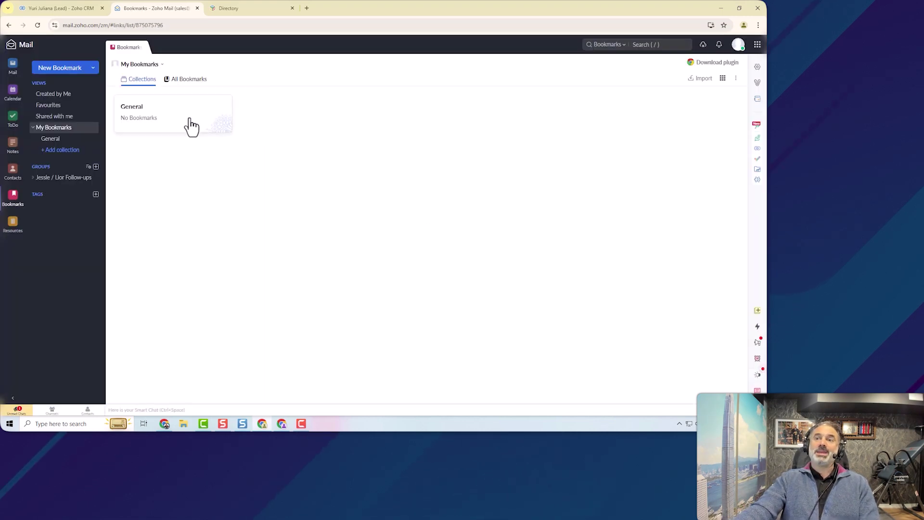
{"action": "left_click", "coordinate": [190, 120]}
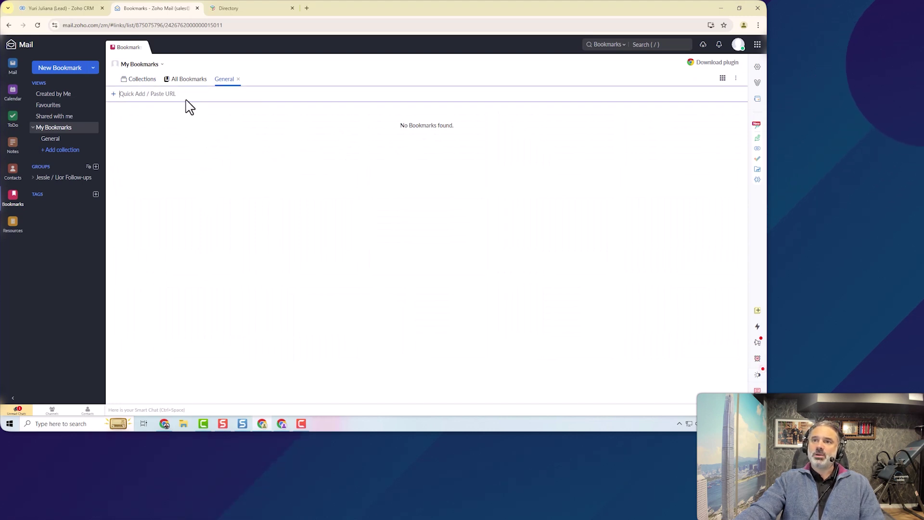
- Search 'amazing business results' in a new tab, copy the site URL, and return to Bookmarks
{"action": "key", "text": "ctrl+t"}
{"action": "type", "text": "amazing b"}
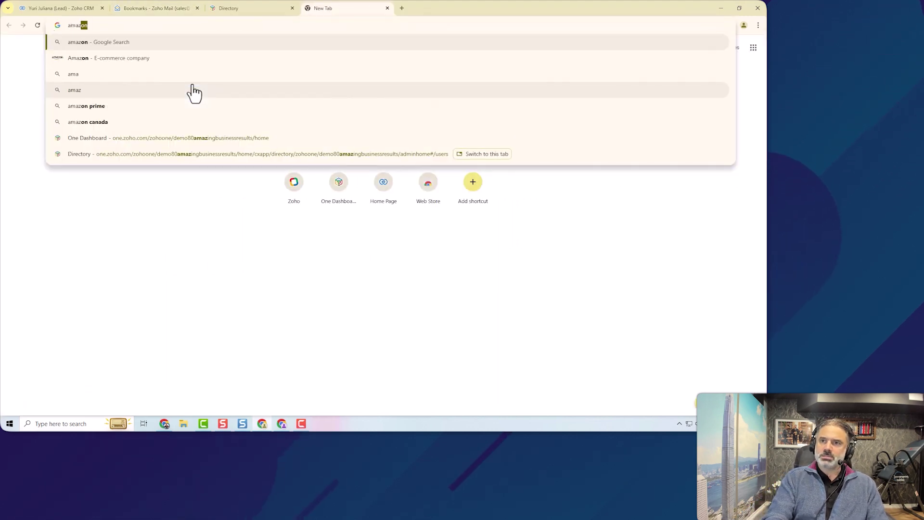
{"action": "type", "text": "usiness results"}
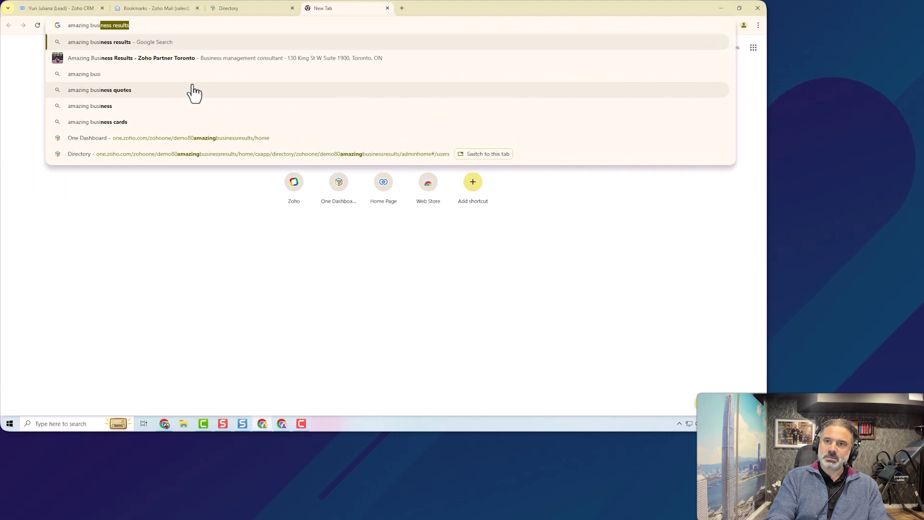
{"action": "key", "text": "Return"}
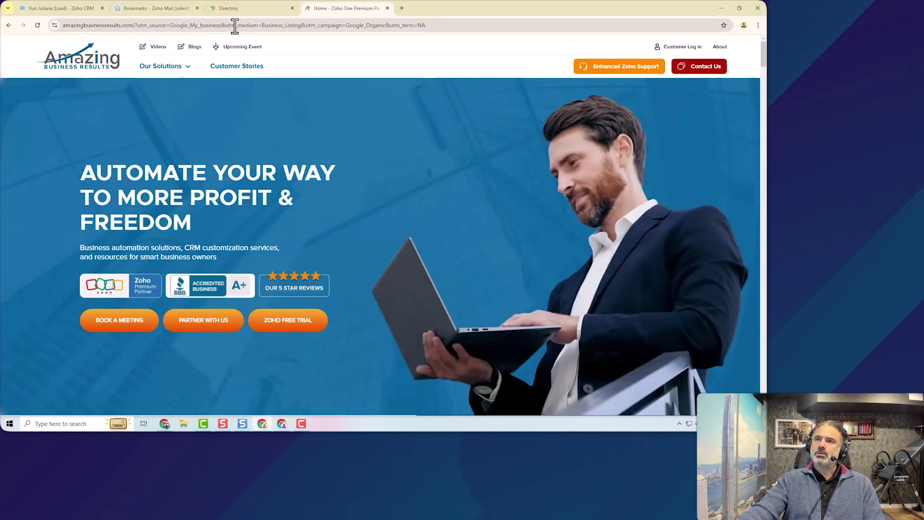
{"action": "left_click", "coordinate": [241, 25]}
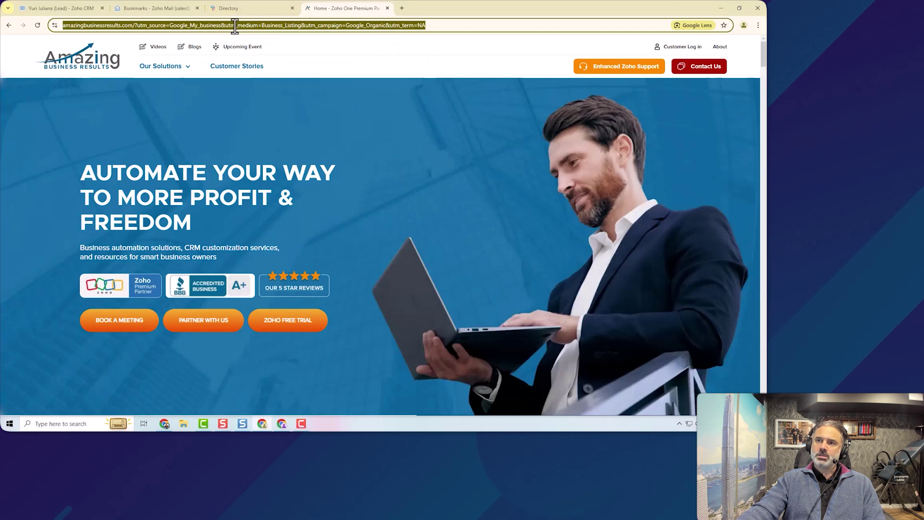
{"action": "left_click", "coordinate": [226, 8]}
{"action": "left_click", "coordinate": [166, 8]}
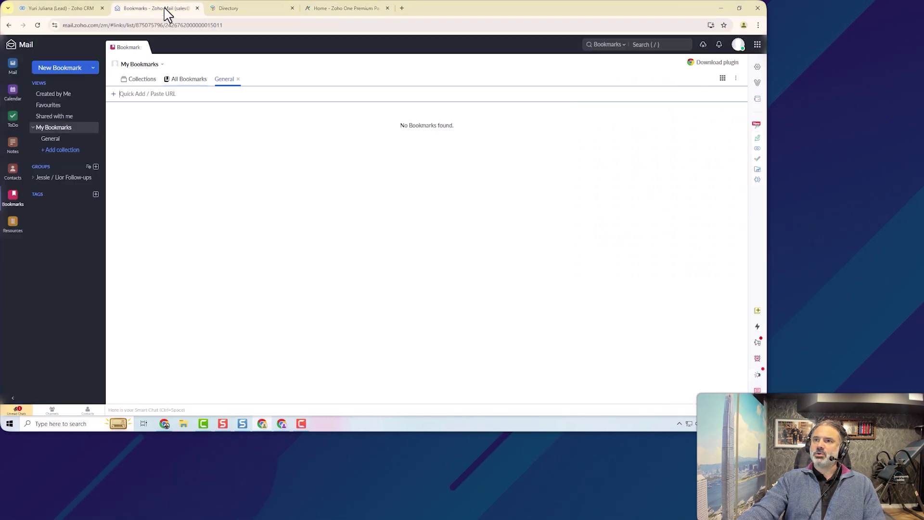
- Bookmark the amazingbusinessresults.com address, then visit its copied link in a new tab and close it
{"action": "left_click", "coordinate": [151, 94]}
{"action": "type", "text": "https://www.amazingbusinessresults.com/?utm_source=Google_My_business&utm_medium=Business_Listing&utm_campaign=Google_Organic&utm_term=NA"}
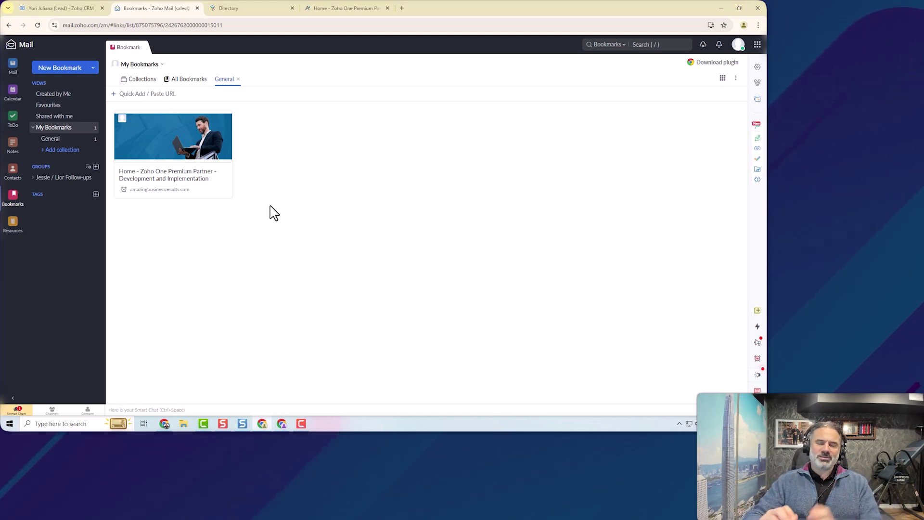
{"action": "mouse_move", "coordinate": [174, 155]}
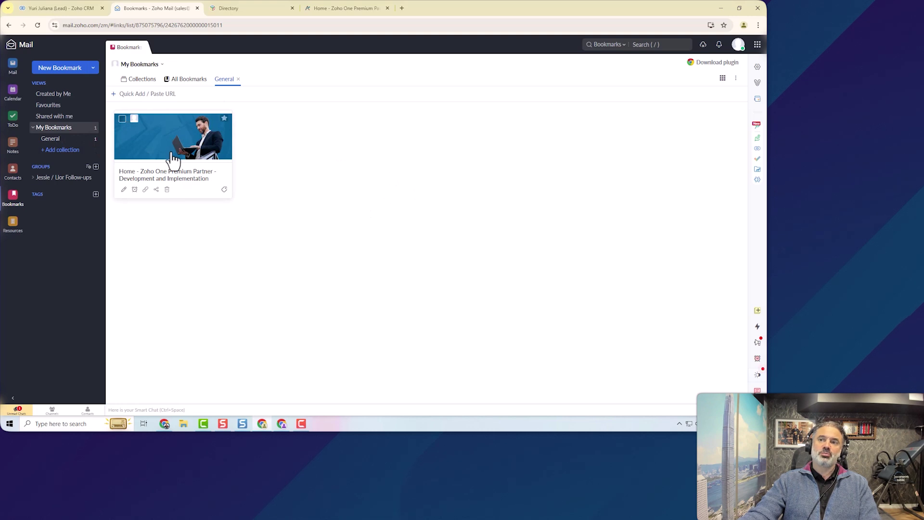
{"action": "left_click", "coordinate": [145, 190]}
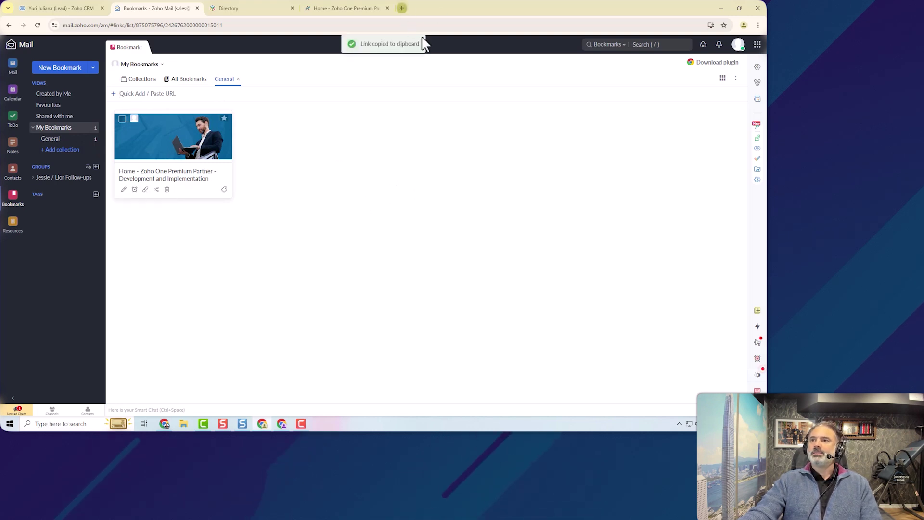
{"action": "left_click", "coordinate": [401, 8]}
{"action": "key", "text": "ctrl+v"}
{"action": "key", "text": "Return"}
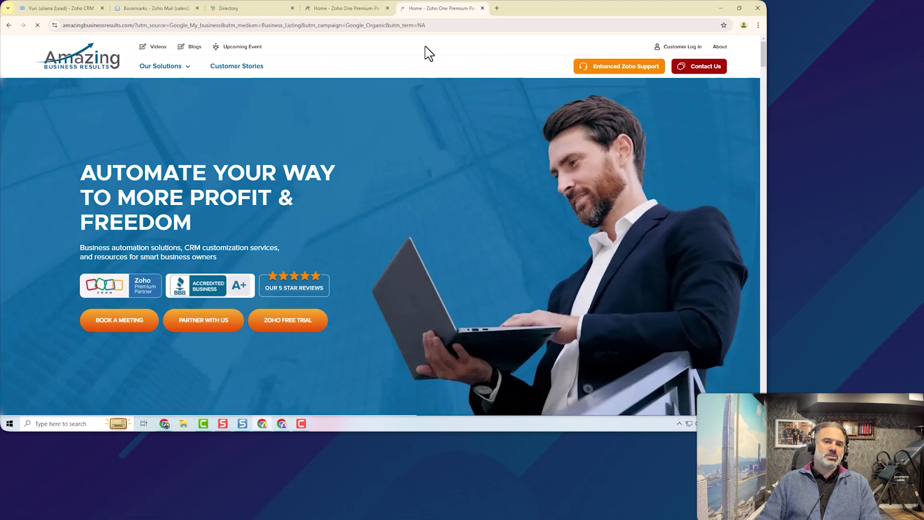
{"action": "left_click", "coordinate": [483, 8]}
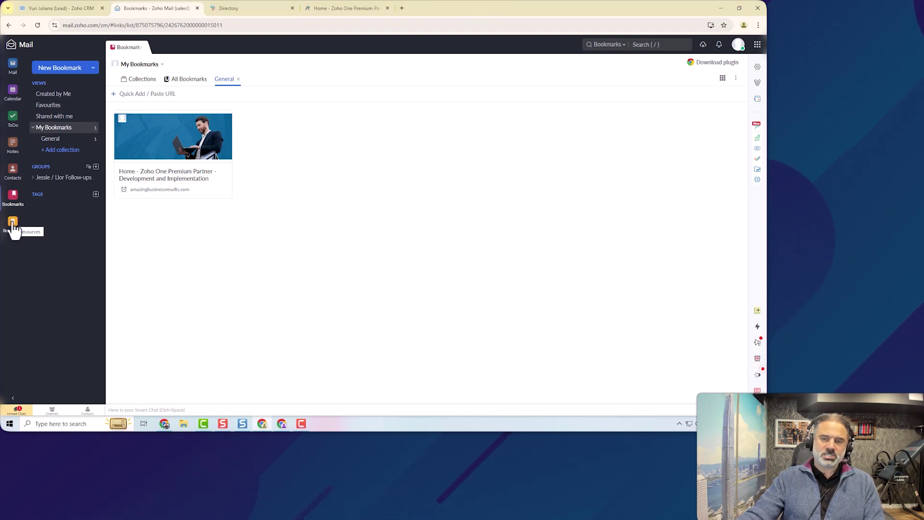
{"action": "left_click", "coordinate": [13, 49]}
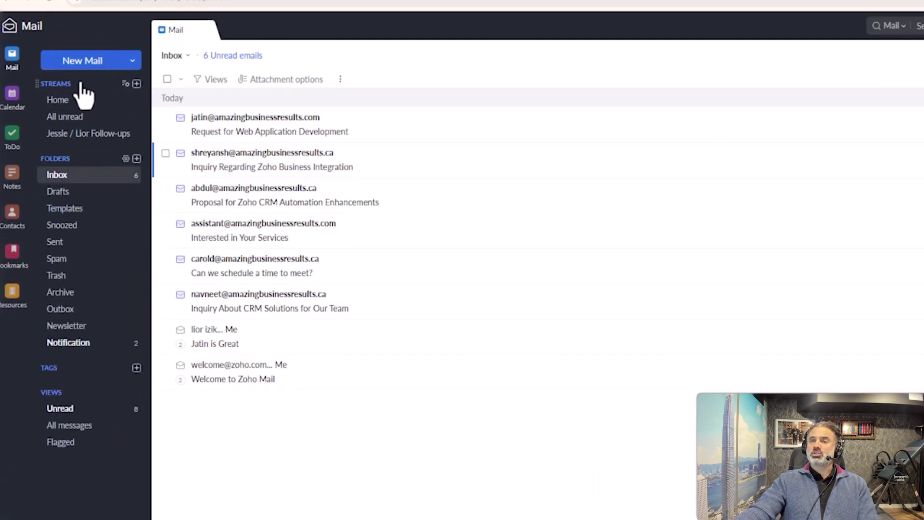
{"action": "left_click", "coordinate": [251, 272]}
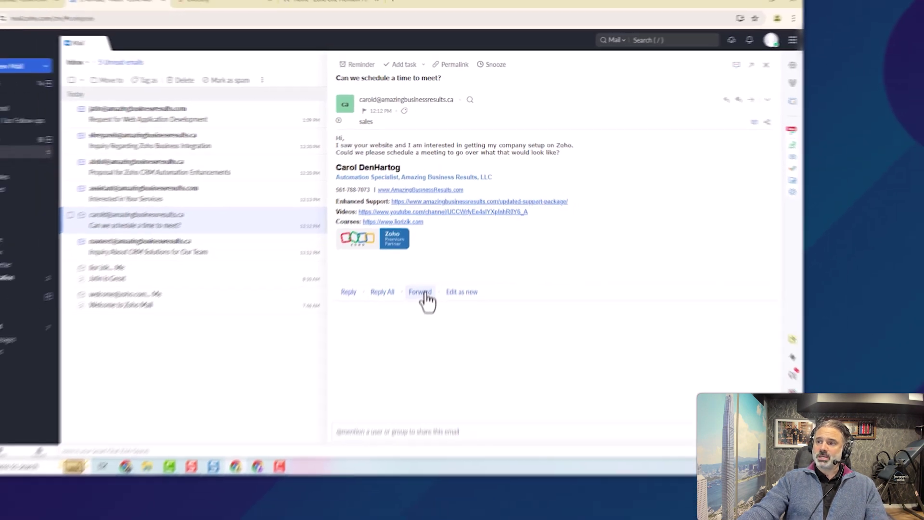
{"action": "left_click", "coordinate": [412, 325]}
{"action": "type", "text": "jess"}
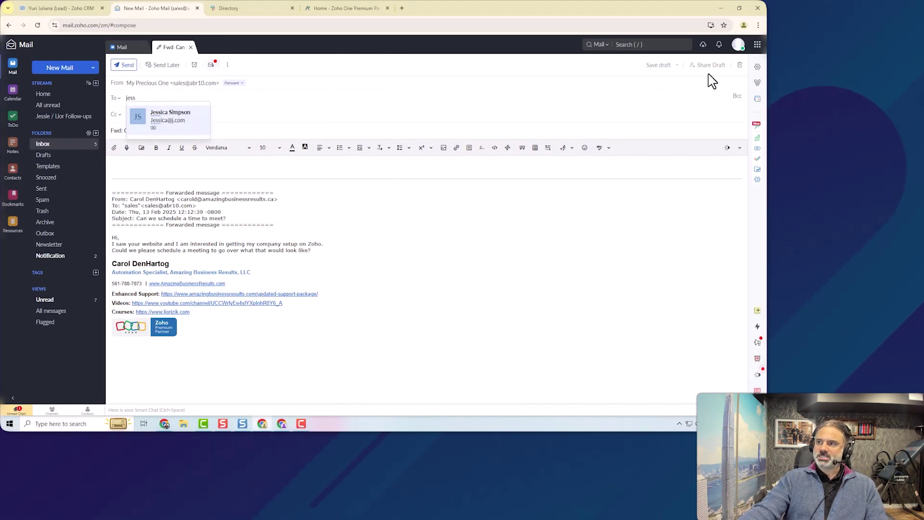
{"action": "left_click", "coordinate": [191, 47]}
{"action": "left_click", "coordinate": [348, 235]}
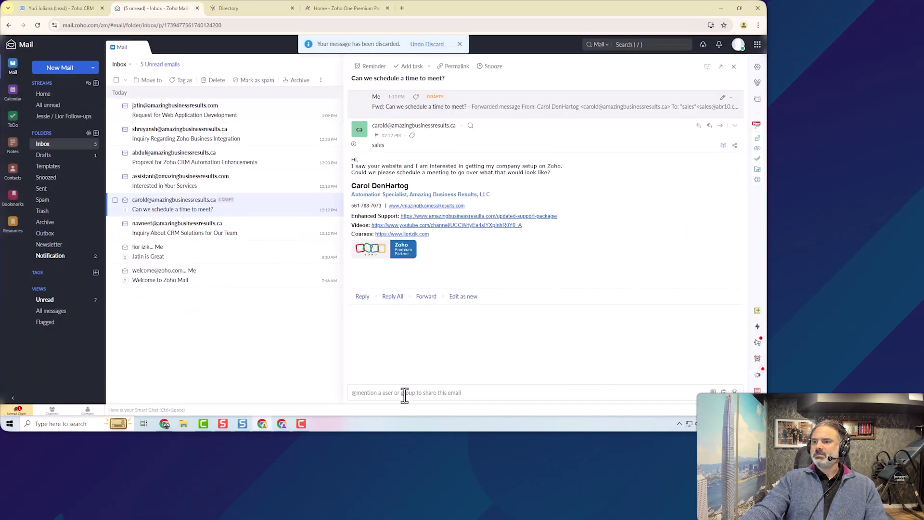
{"action": "left_click", "coordinate": [410, 393]}
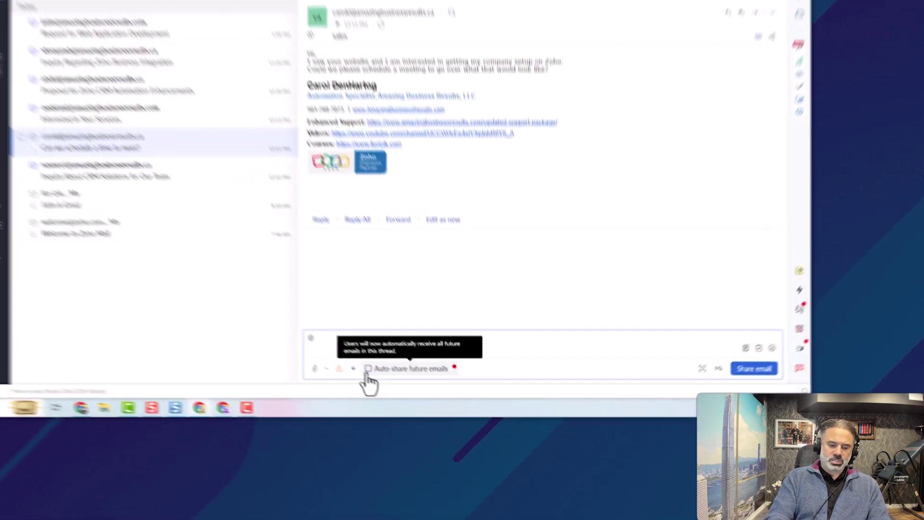
{"action": "type", "text": "jessi"}
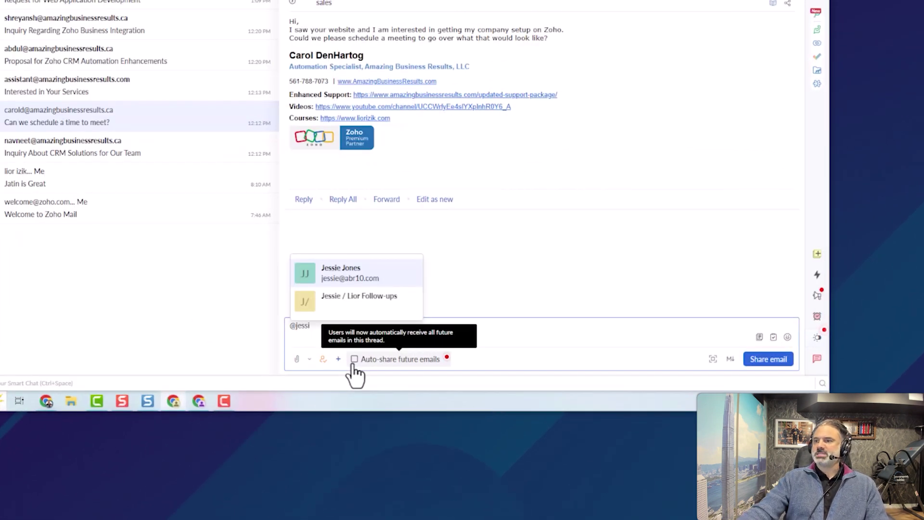
{"action": "left_click", "coordinate": [359, 275]}
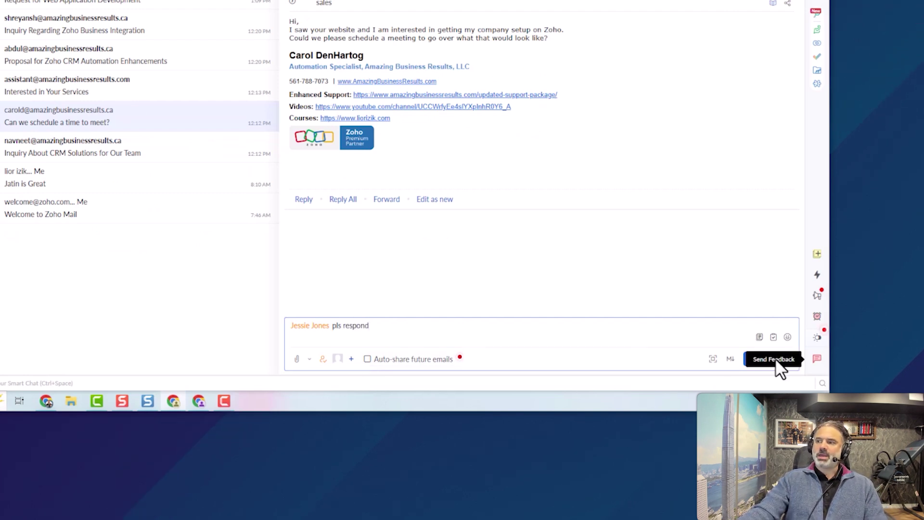
{"action": "left_click", "coordinate": [751, 359]}
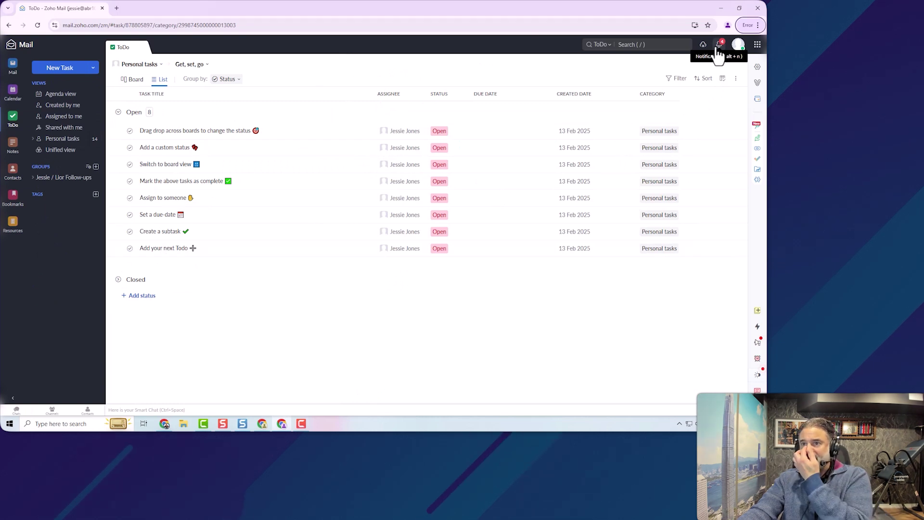
- Preview the shared email and its comment from the 'shared the email' notification
{"action": "left_click", "coordinate": [719, 49]}
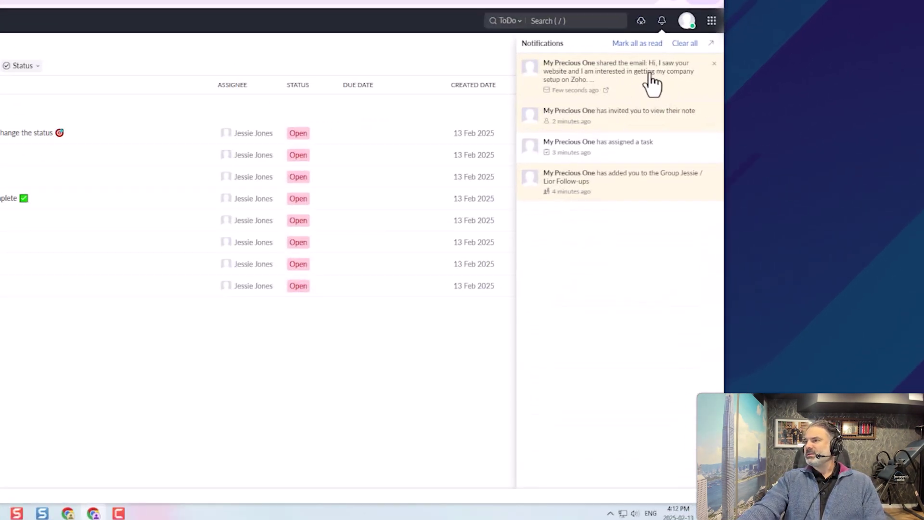
{"action": "left_click", "coordinate": [651, 76]}
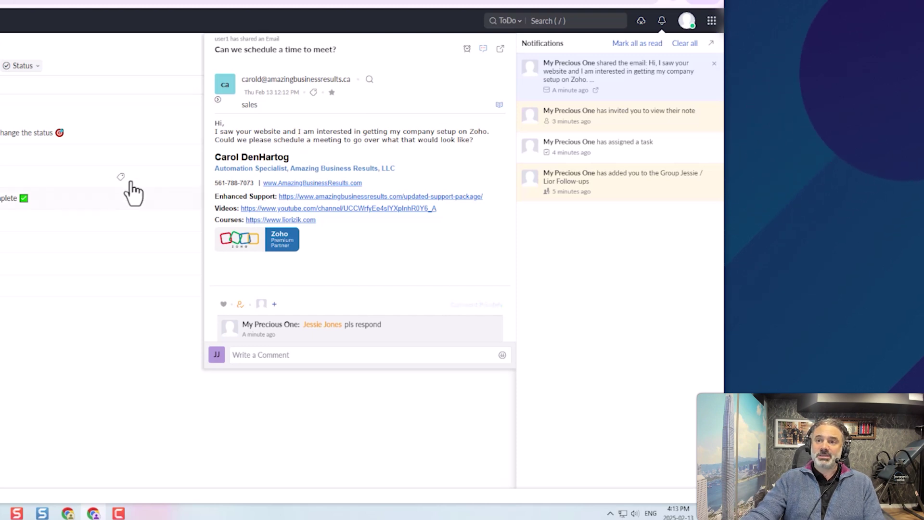
- Switch to the sales inbox and open the Zoho CRM sidebar for the email's sender
{"action": "left_click", "coordinate": [119, 188]}
{"action": "key", "text": "alt+Tab"}
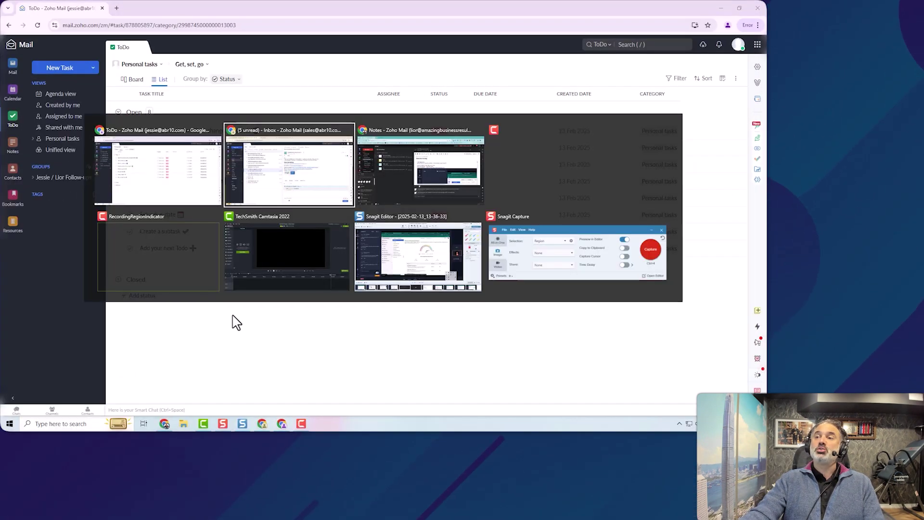
{"action": "key", "text": "alt+Tab"}
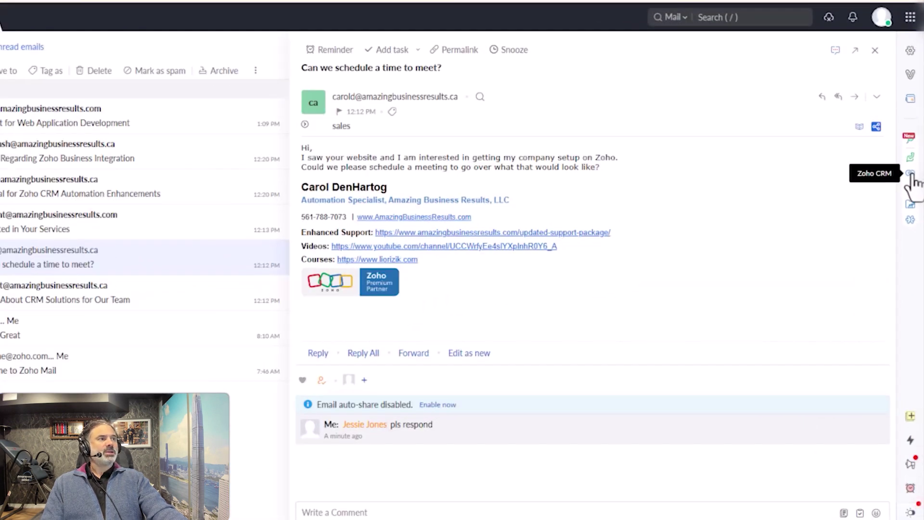
{"action": "left_click", "coordinate": [911, 174]}
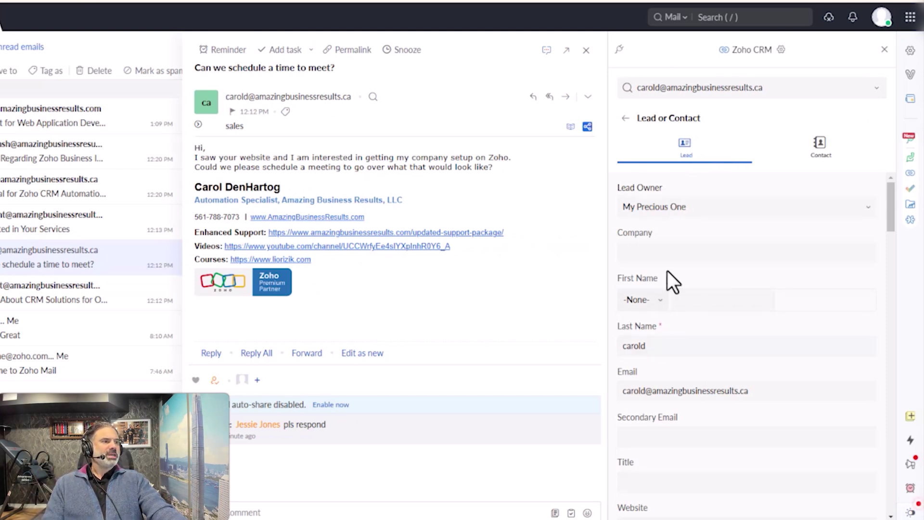
{"action": "left_click", "coordinate": [743, 300]}
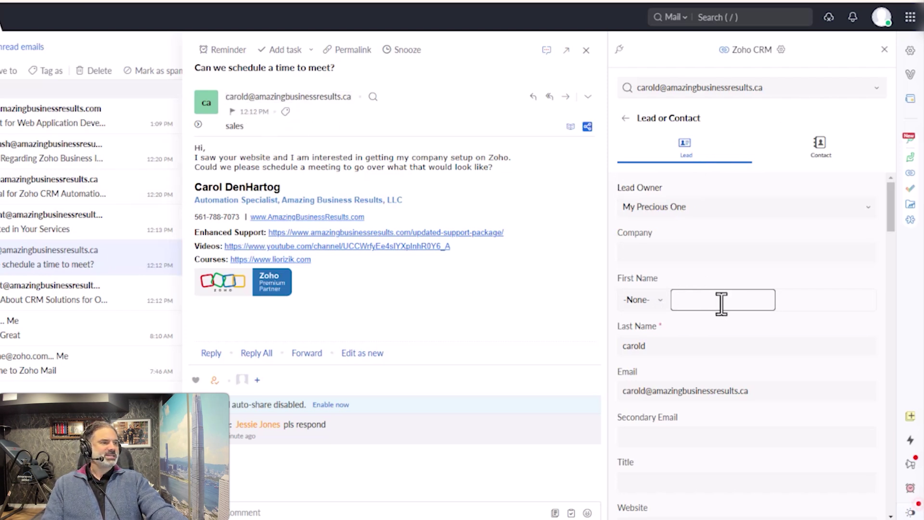
{"action": "double_click", "coordinate": [654, 390]}
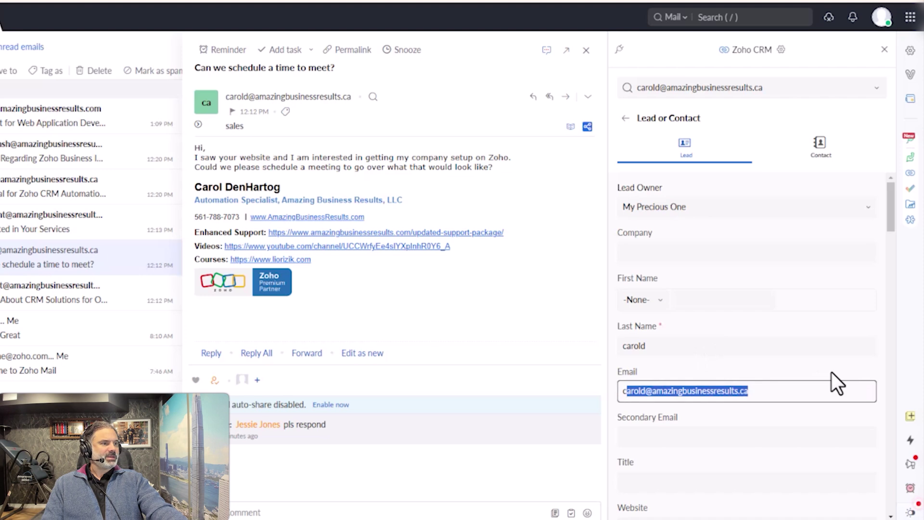
{"action": "double_click", "coordinate": [675, 345]}
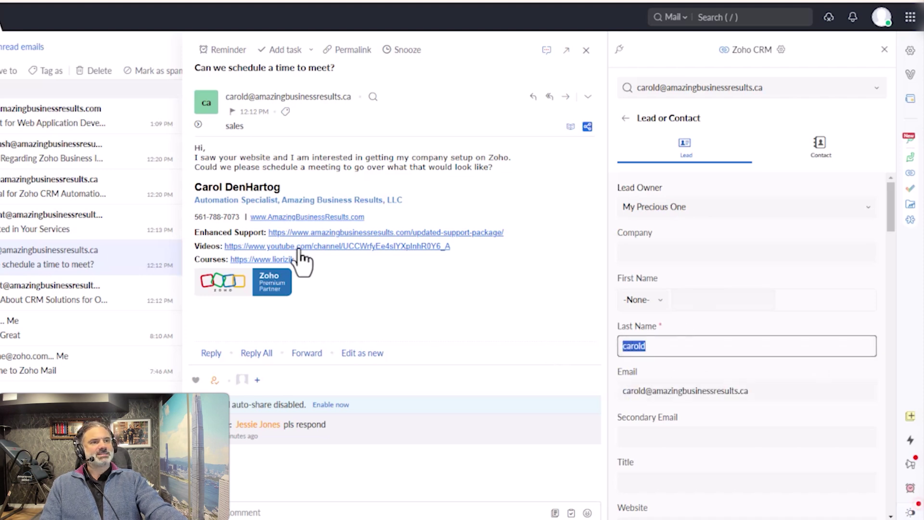
{"action": "double_click", "coordinate": [259, 187]}
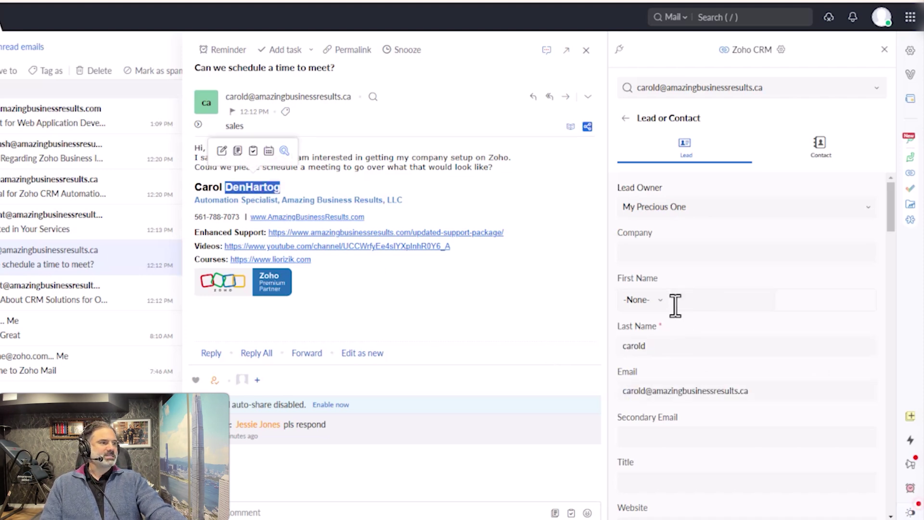
{"action": "left_click_drag", "start_coordinate": [675, 315], "coordinate": [676, 345]}
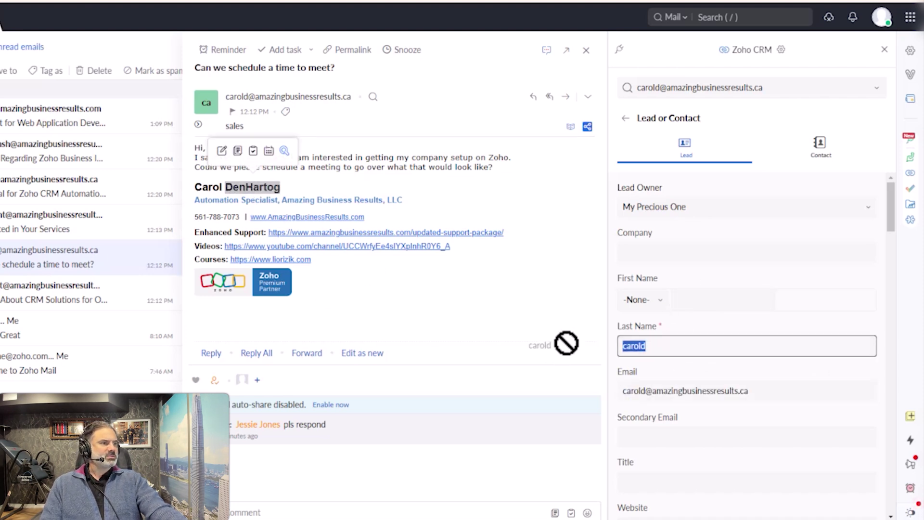
{"action": "double_click", "coordinate": [210, 187]}
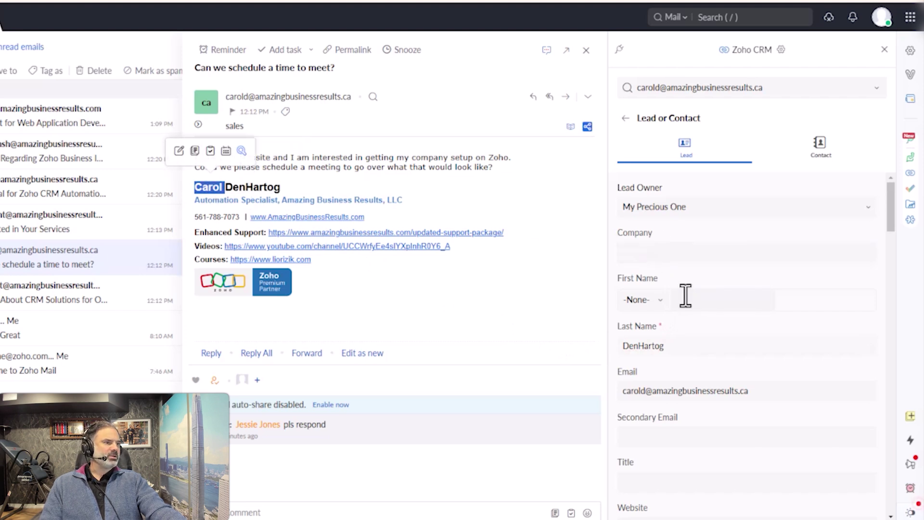
{"action": "left_click", "coordinate": [714, 298]}
{"action": "key", "text": "ctrl+v"}
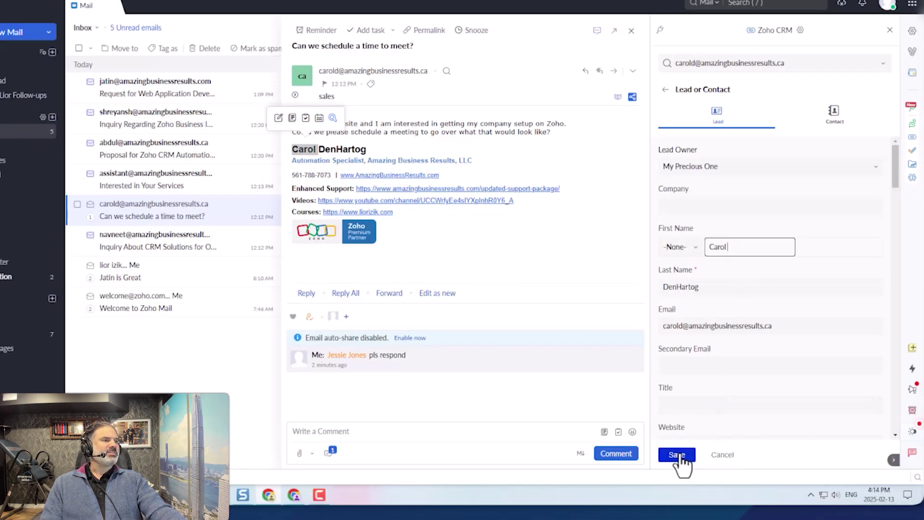
{"action": "left_click", "coordinate": [677, 454]}
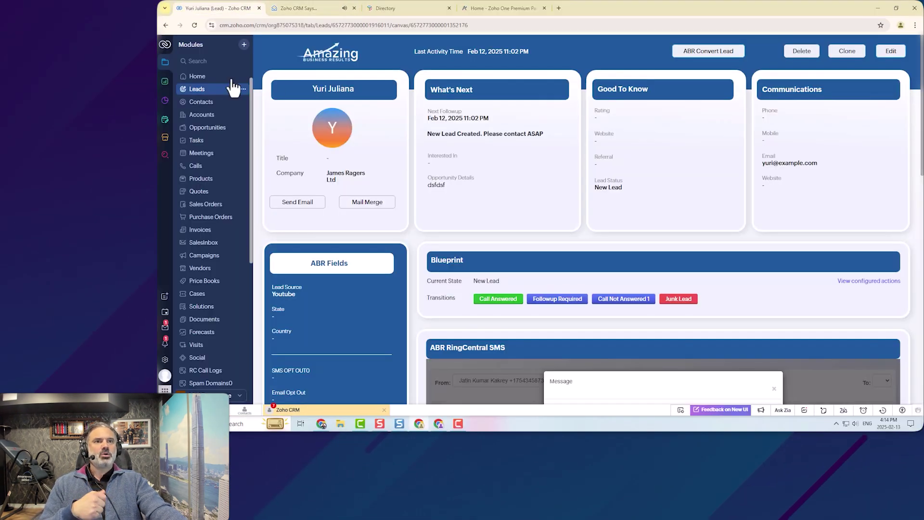
{"action": "left_click", "coordinate": [196, 88]}
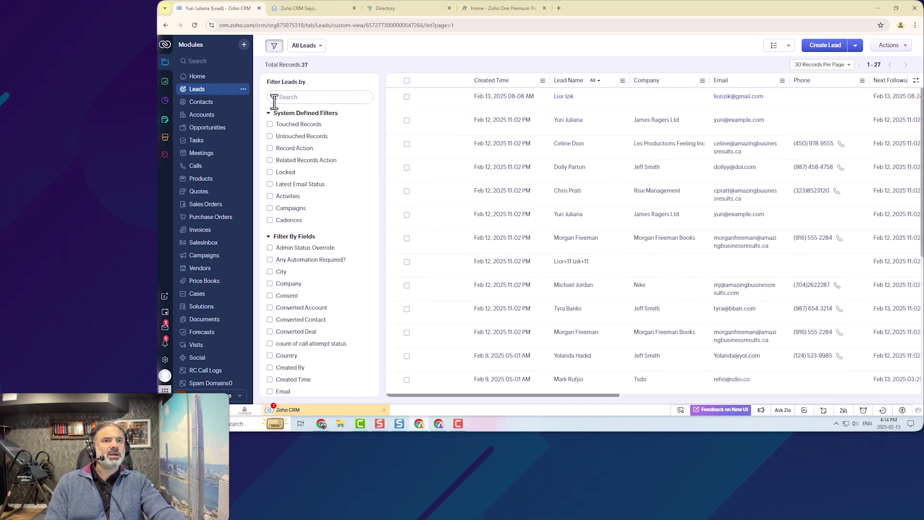
{"action": "left_click", "coordinate": [318, 97]}
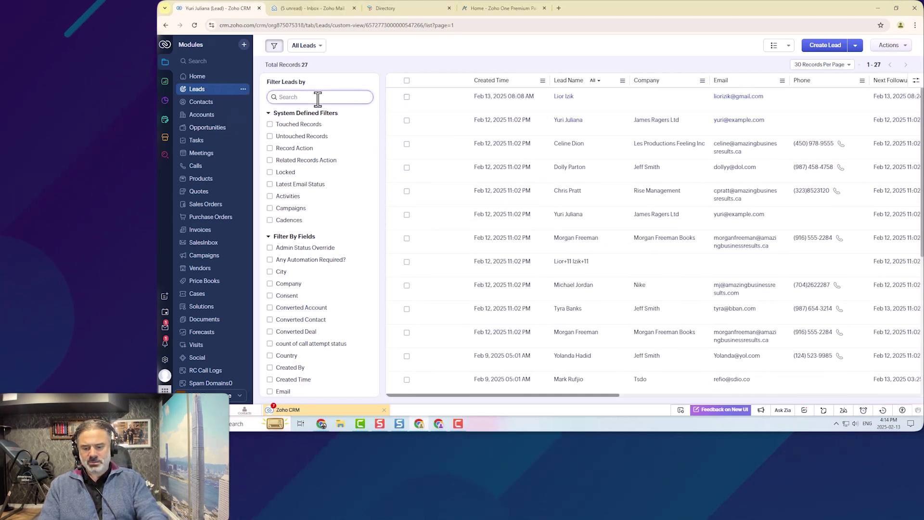
{"action": "type", "text": "cre"}
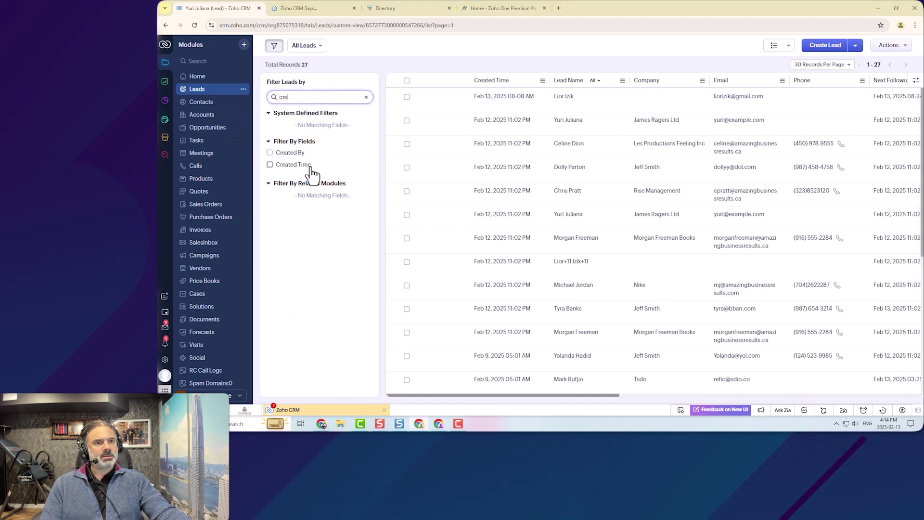
{"action": "left_click", "coordinate": [270, 164]}
{"action": "left_click", "coordinate": [292, 176]}
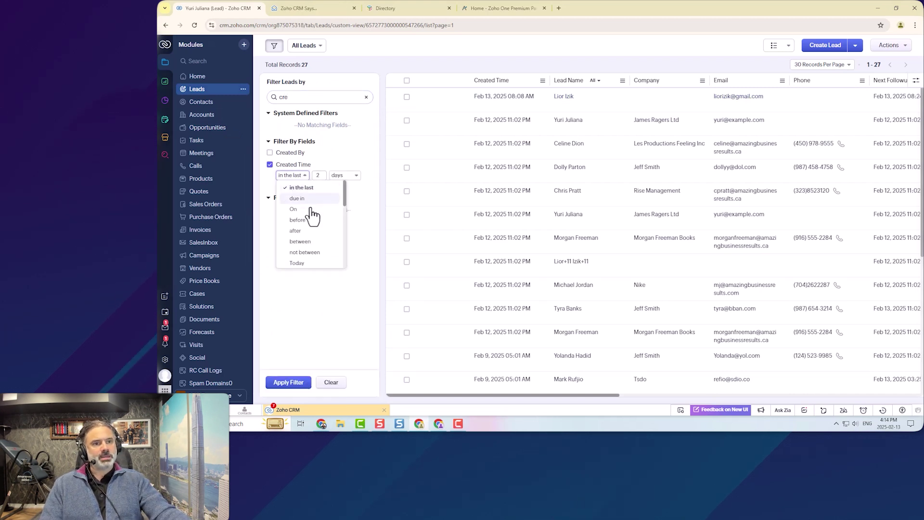
{"action": "left_click", "coordinate": [297, 263]}
{"action": "left_click", "coordinate": [289, 382]}
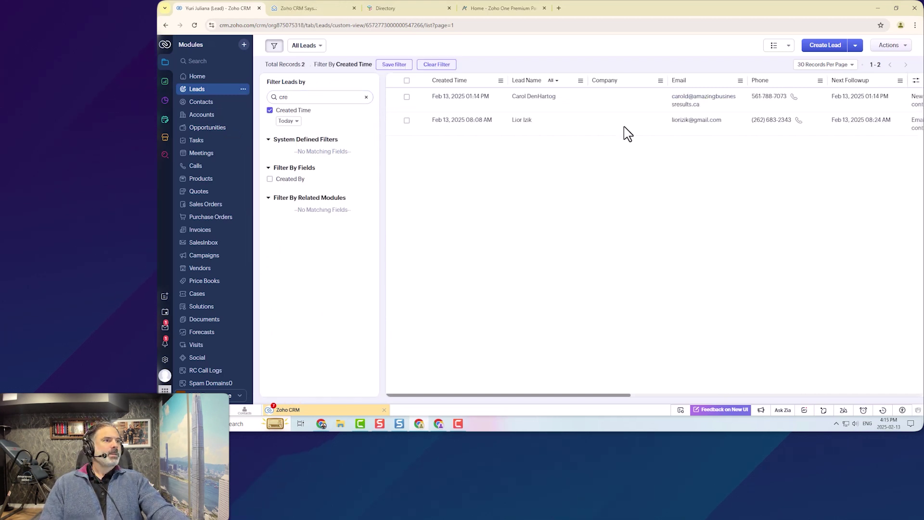
{"action": "left_click", "coordinate": [570, 102]}
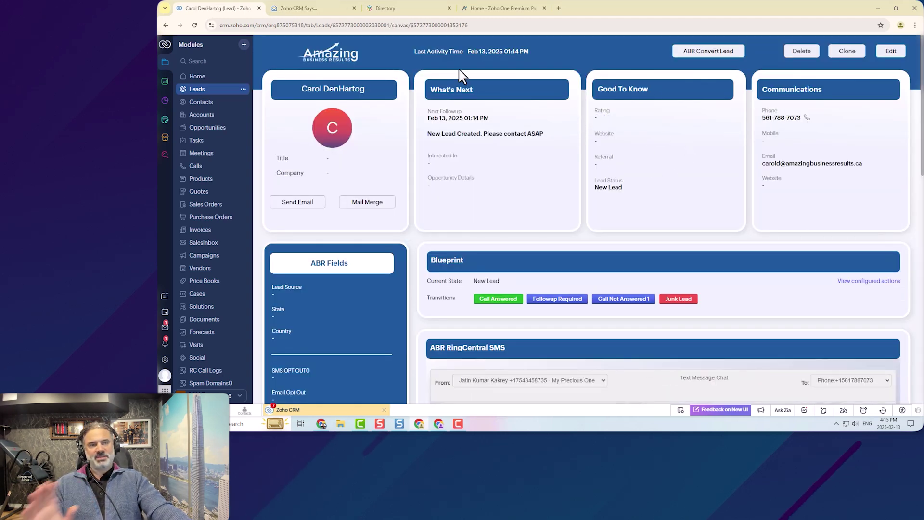
{"action": "left_click", "coordinate": [335, 9]}
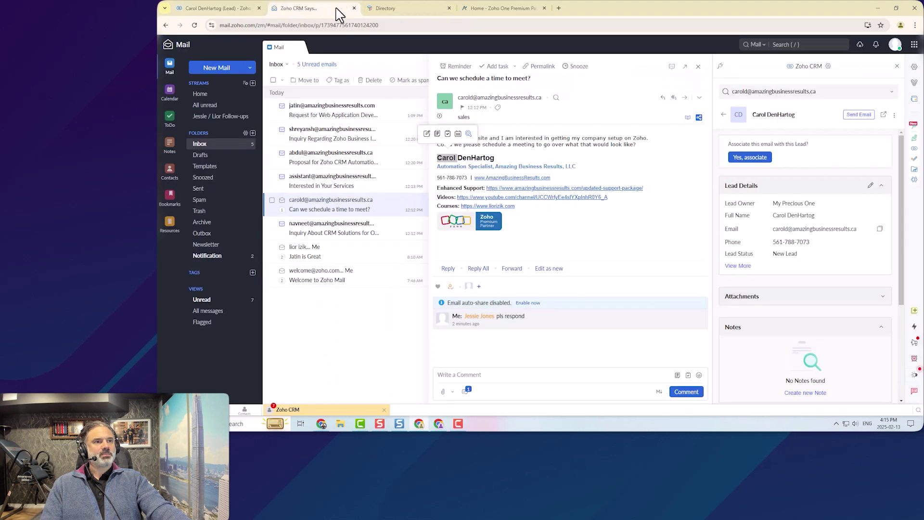
{"action": "left_click", "coordinate": [689, 212]}
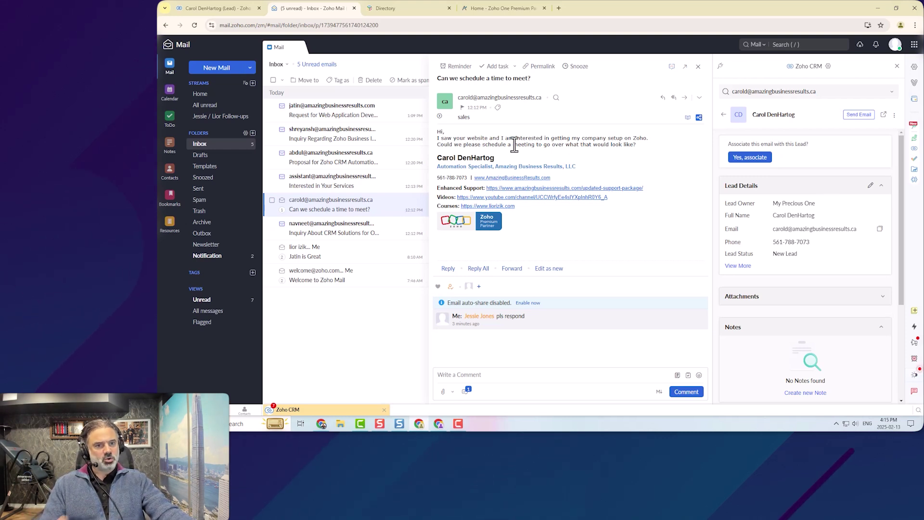
- Create a red tag named Follow-ups
{"action": "left_click", "coordinate": [253, 273]}
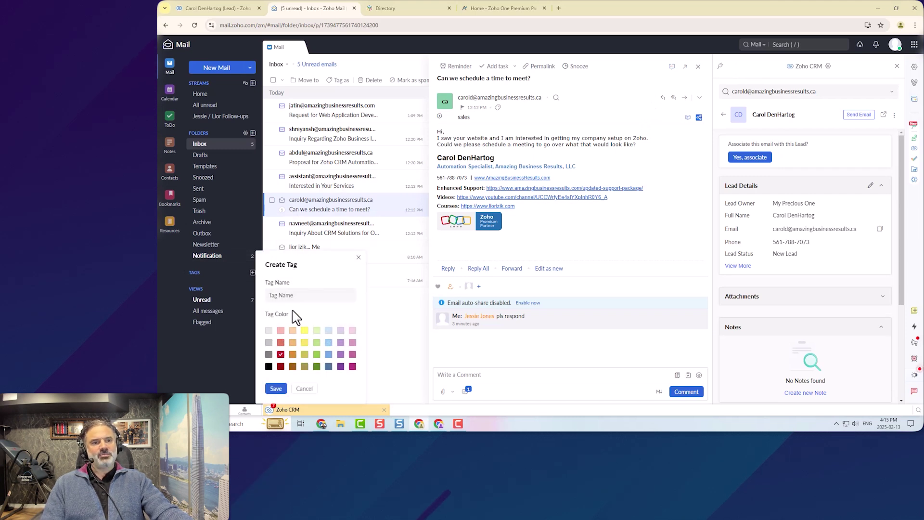
{"action": "left_click", "coordinate": [311, 295]}
{"action": "type", "text": "Follow-ups"}
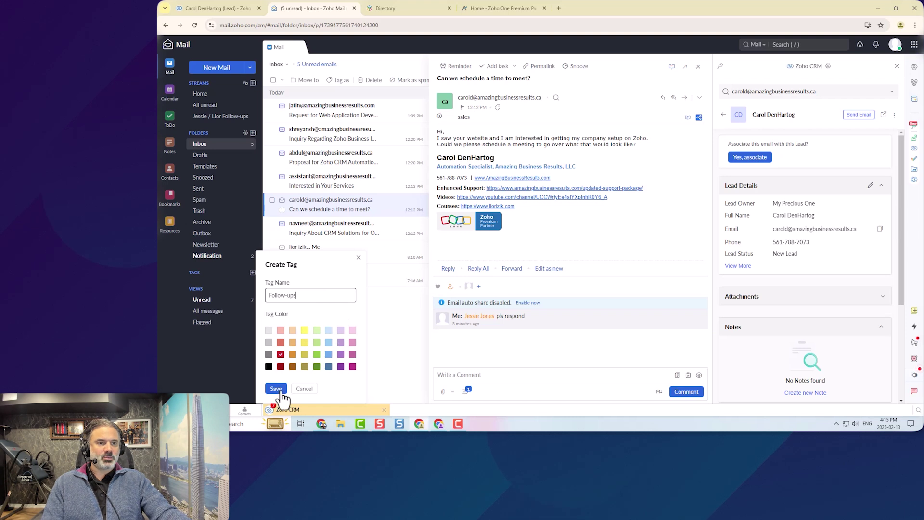
{"action": "left_click", "coordinate": [275, 388]}
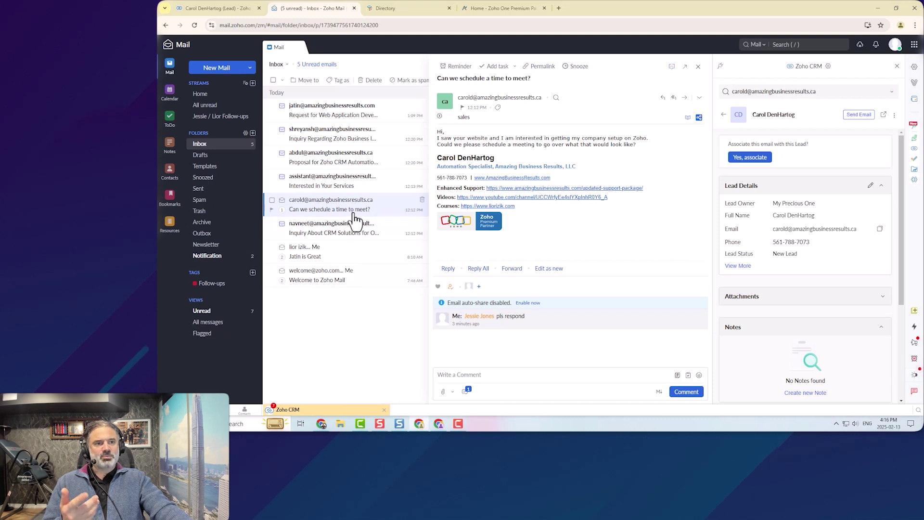
{"action": "mouse_move", "coordinate": [336, 208]}
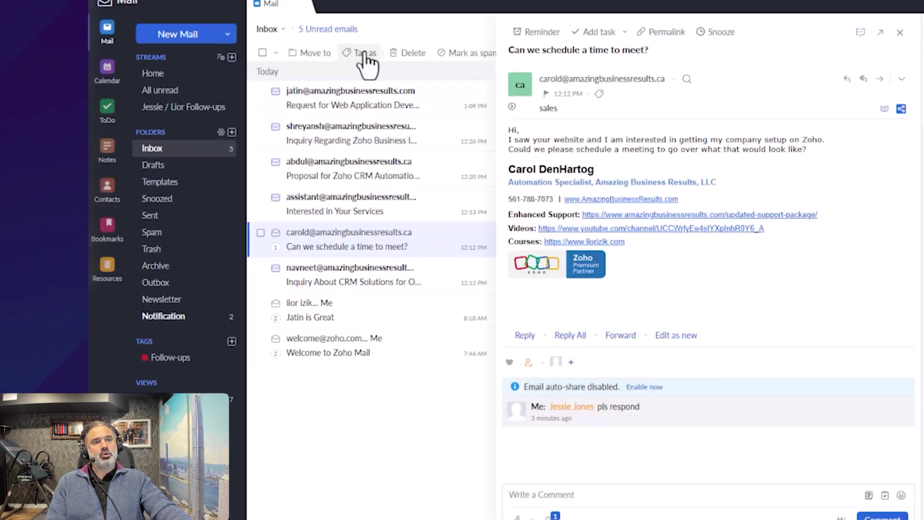
- Tag the meeting-request email as Follow-ups and close the reading pane
{"action": "left_click", "coordinate": [337, 80]}
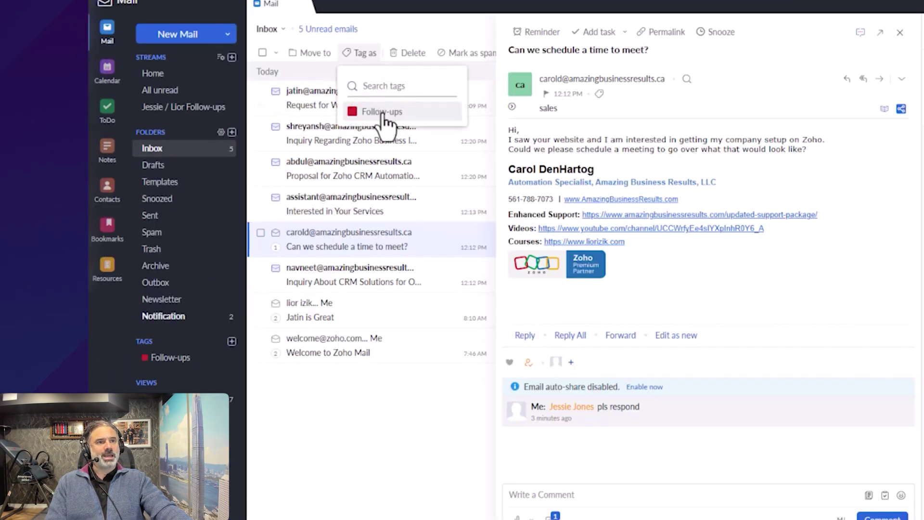
{"action": "left_click", "coordinate": [351, 111]}
{"action": "mouse_move", "coordinate": [421, 249]}
{"action": "mouse_move", "coordinate": [367, 239]}
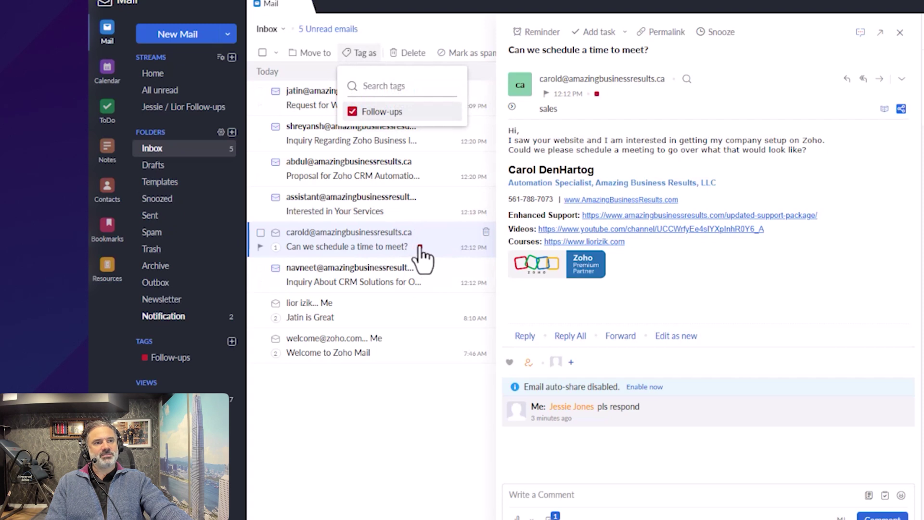
{"action": "left_click", "coordinate": [406, 433]}
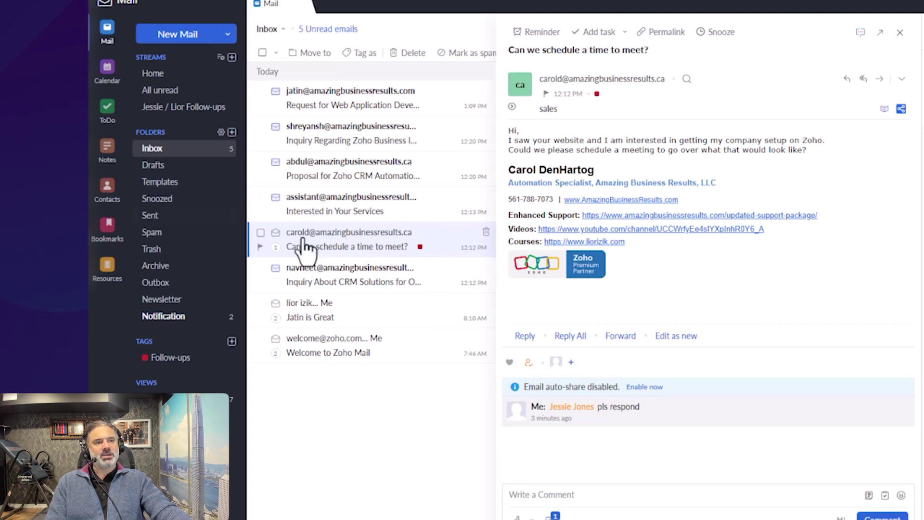
{"action": "left_click", "coordinate": [899, 33]}
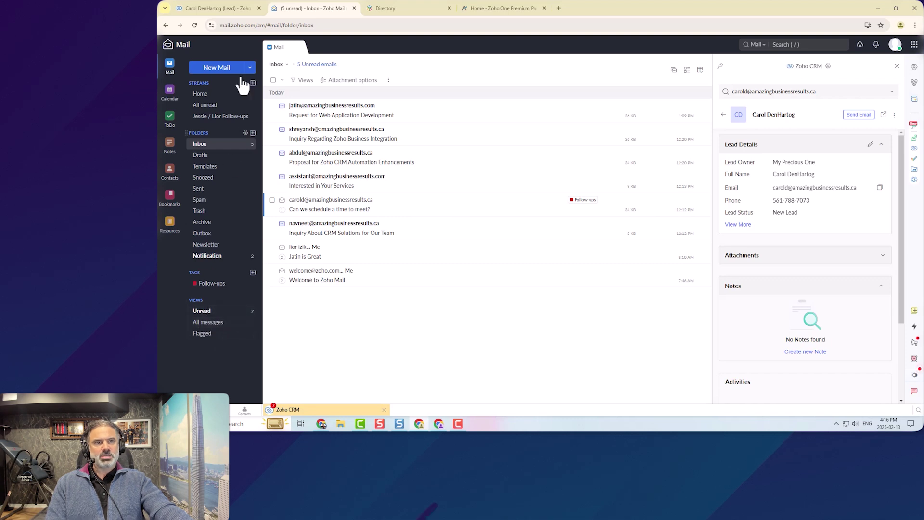
{"action": "left_click", "coordinate": [303, 80]}
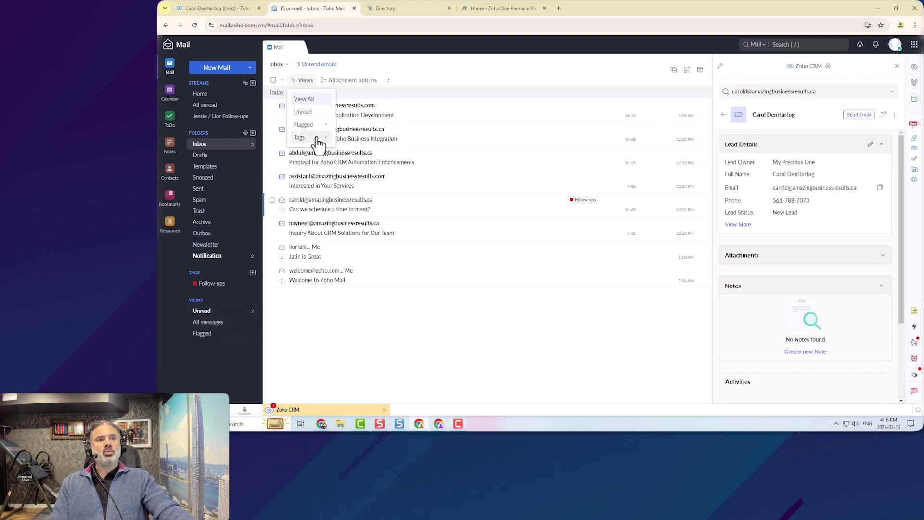
{"action": "left_click", "coordinate": [302, 137]}
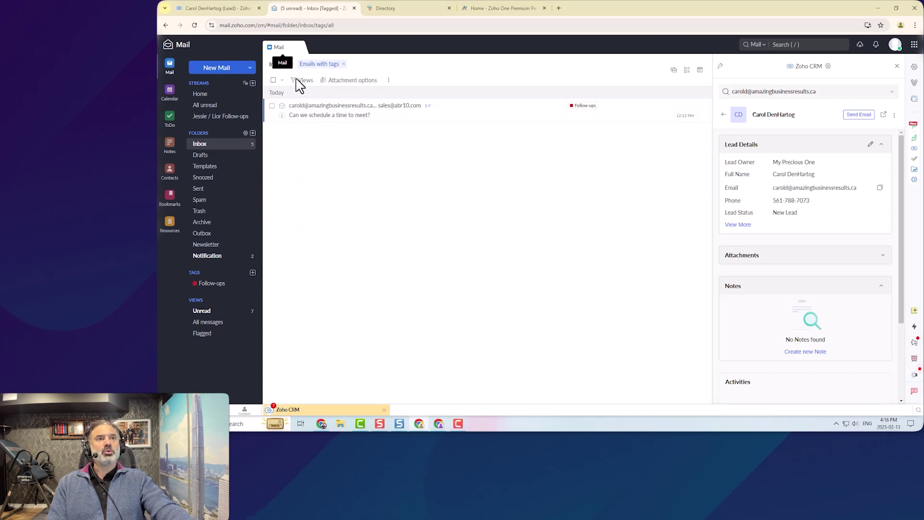
{"action": "left_click", "coordinate": [343, 65]}
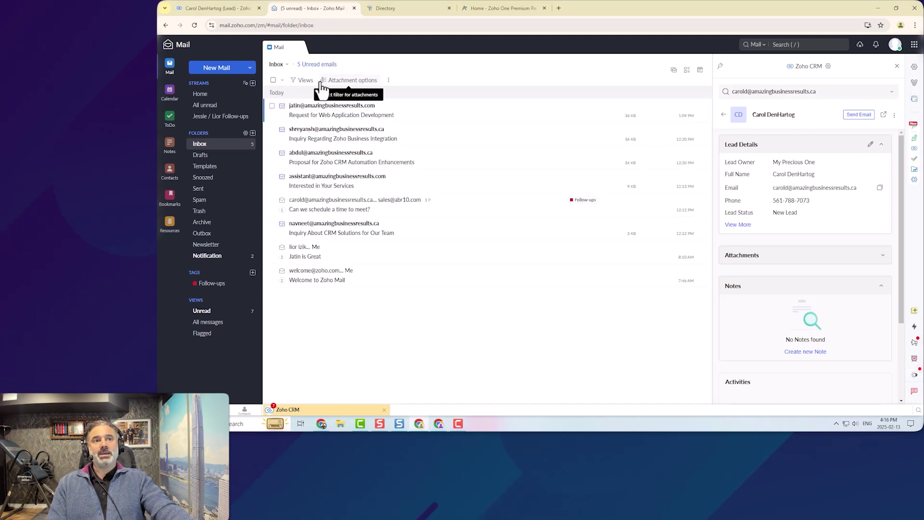
{"action": "left_click", "coordinate": [305, 80]}
{"action": "mouse_move", "coordinate": [303, 125]}
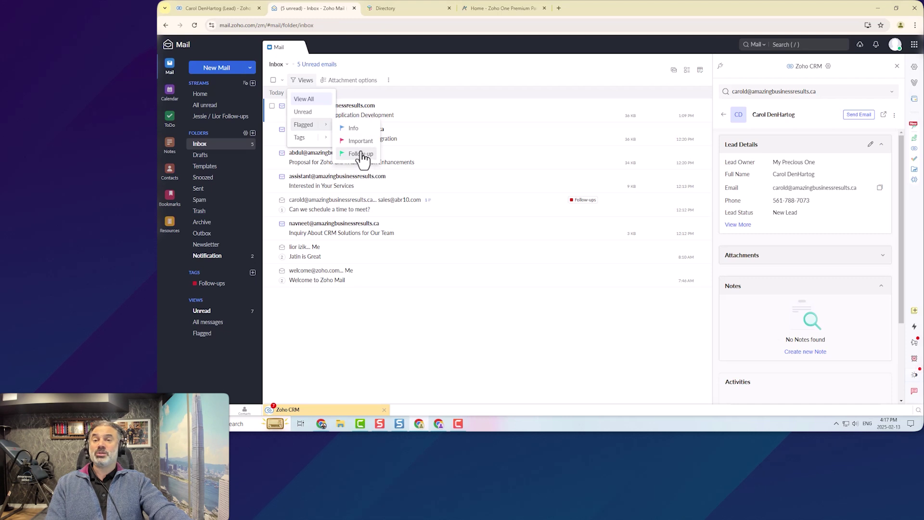
{"action": "left_click", "coordinate": [417, 71]}
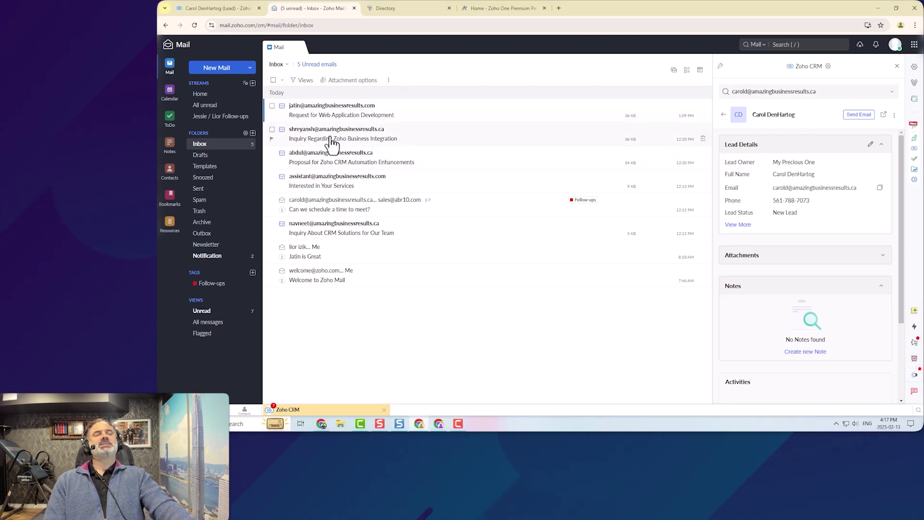
- Open the Zoho Business Integration inquiry, hide the CRM sidebar, and start a blank message
{"action": "left_click", "coordinate": [333, 138]}
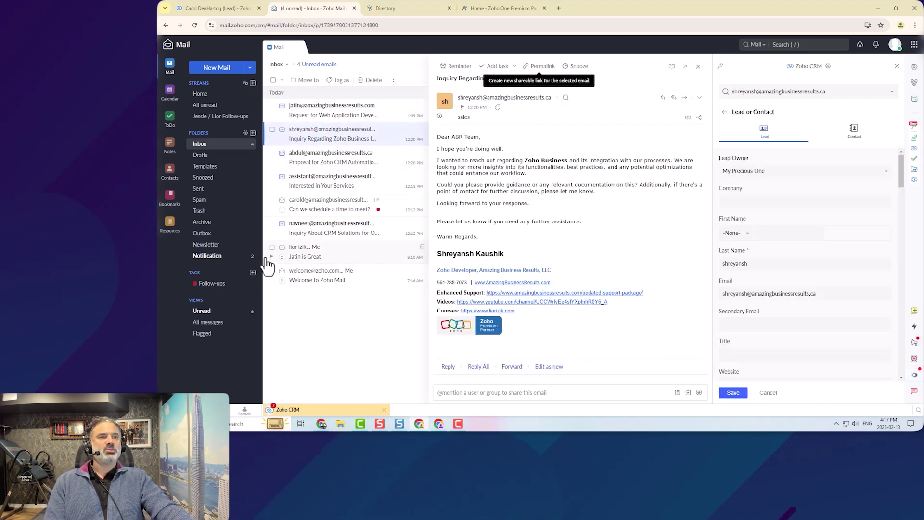
{"action": "left_click", "coordinate": [896, 65]}
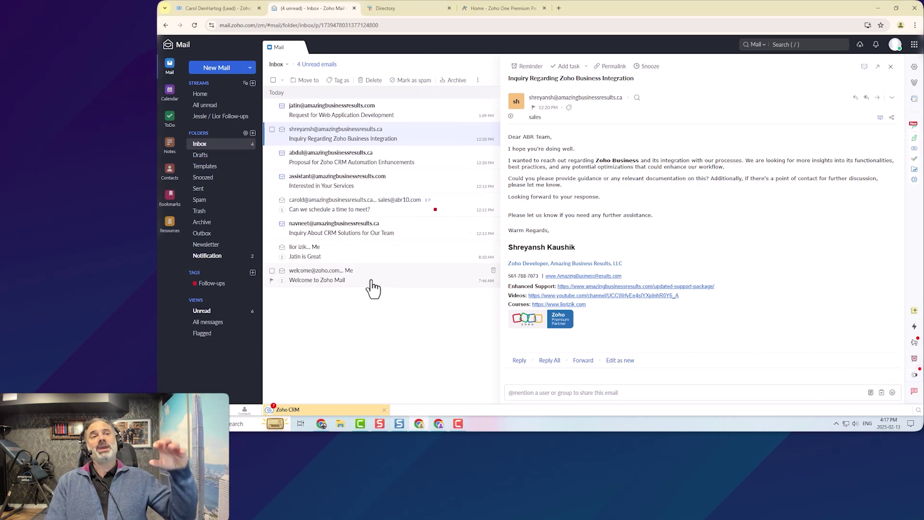
{"action": "left_click", "coordinate": [217, 67]}
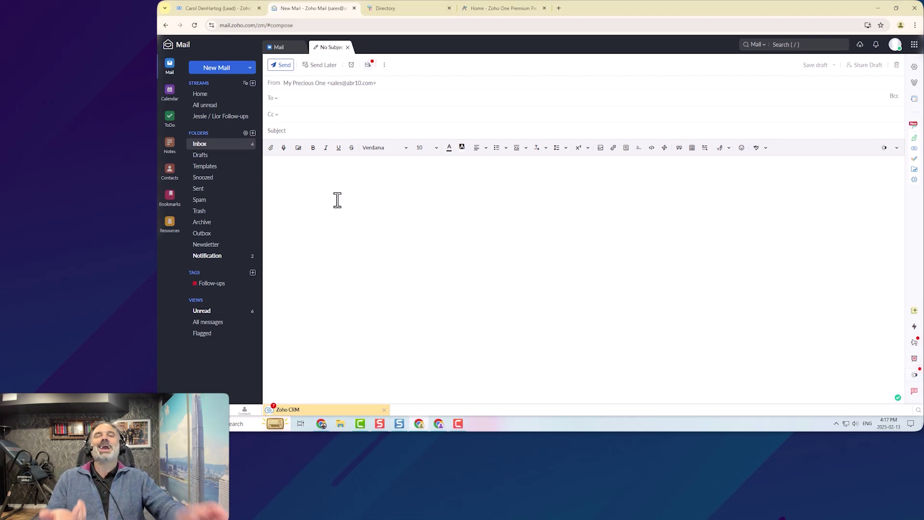
- Close the blank 'No Subject' compose tab to get back to the integration inquiry
{"action": "left_click", "coordinate": [348, 48]}
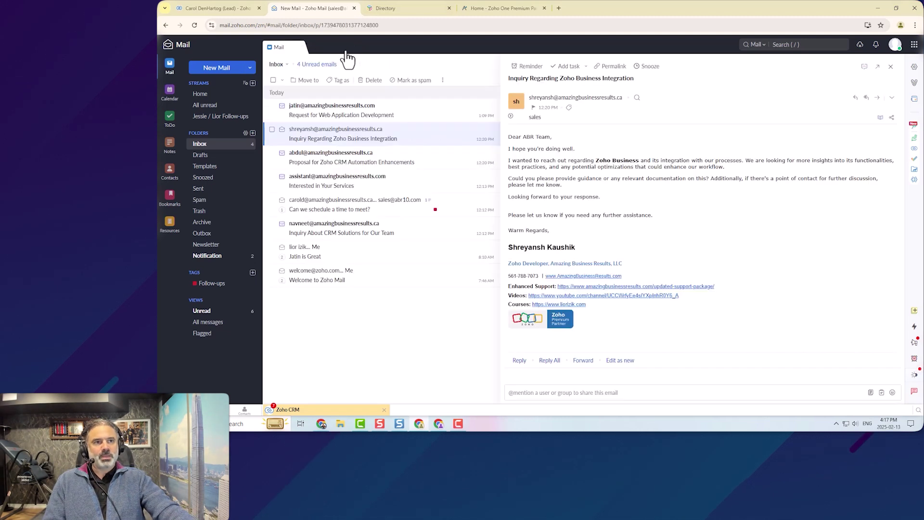